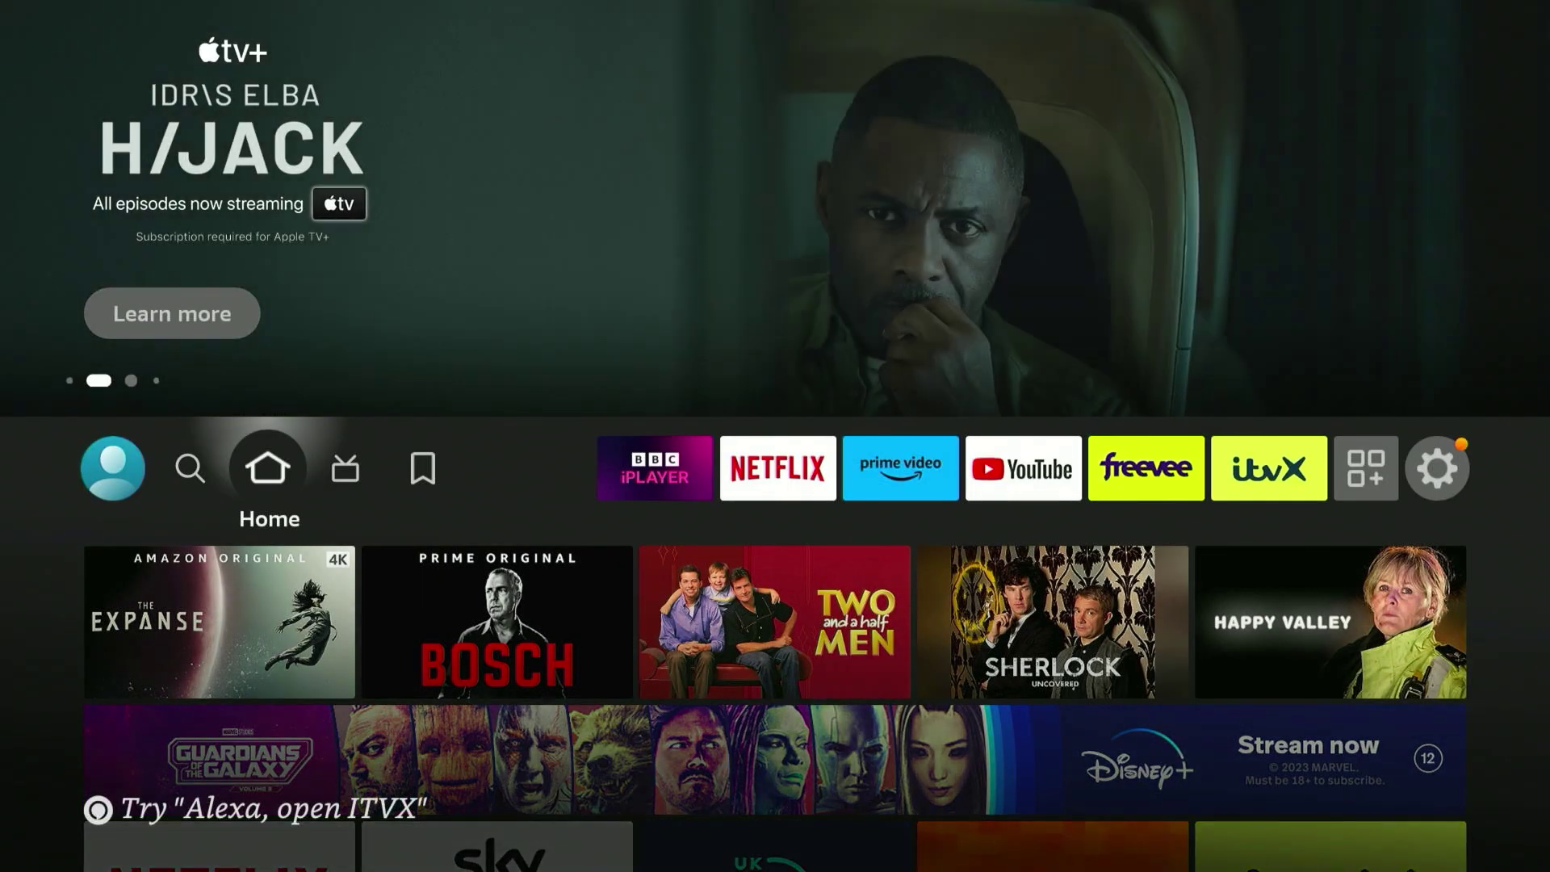
Step: Open the Amazon Appstore from the full list of installed apps and channels
{"action": "key", "text": "Right"}
{"action": "key", "text": "Right"}
{"action": "key", "text": "Right"}
{"action": "key", "text": "Right"}
{"action": "key", "text": "Right"}
{"action": "key", "text": "Right"}
{"action": "key", "text": "Right"}
{"action": "key", "text": "Right"}
{"action": "key", "text": "Right"}
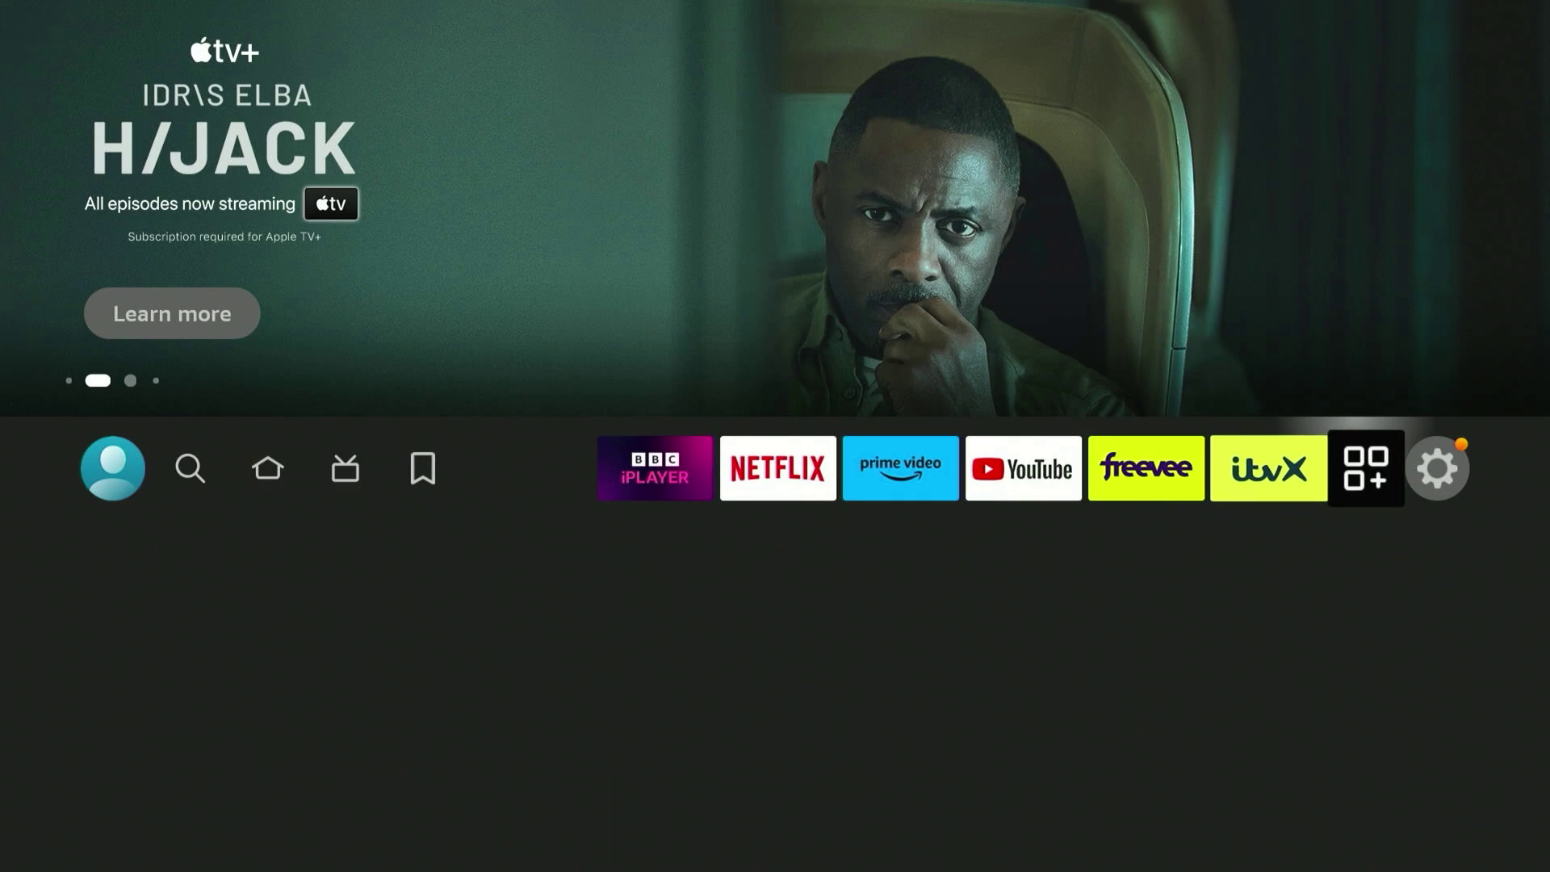
{"action": "key", "text": "Down"}
{"action": "key", "text": "Right"}
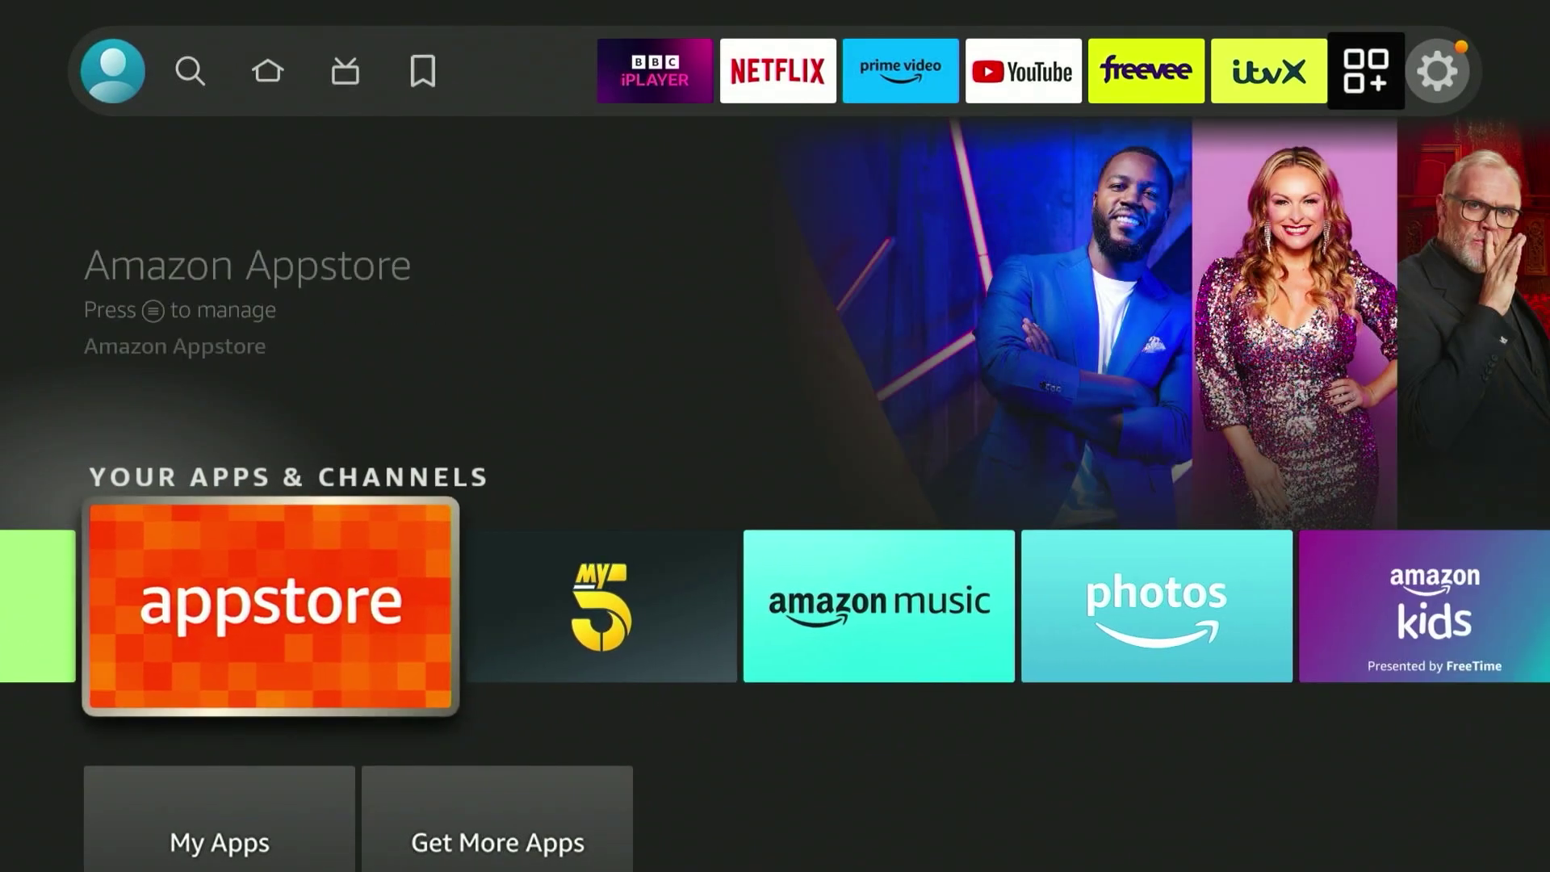
{"action": "key", "text": "Return"}
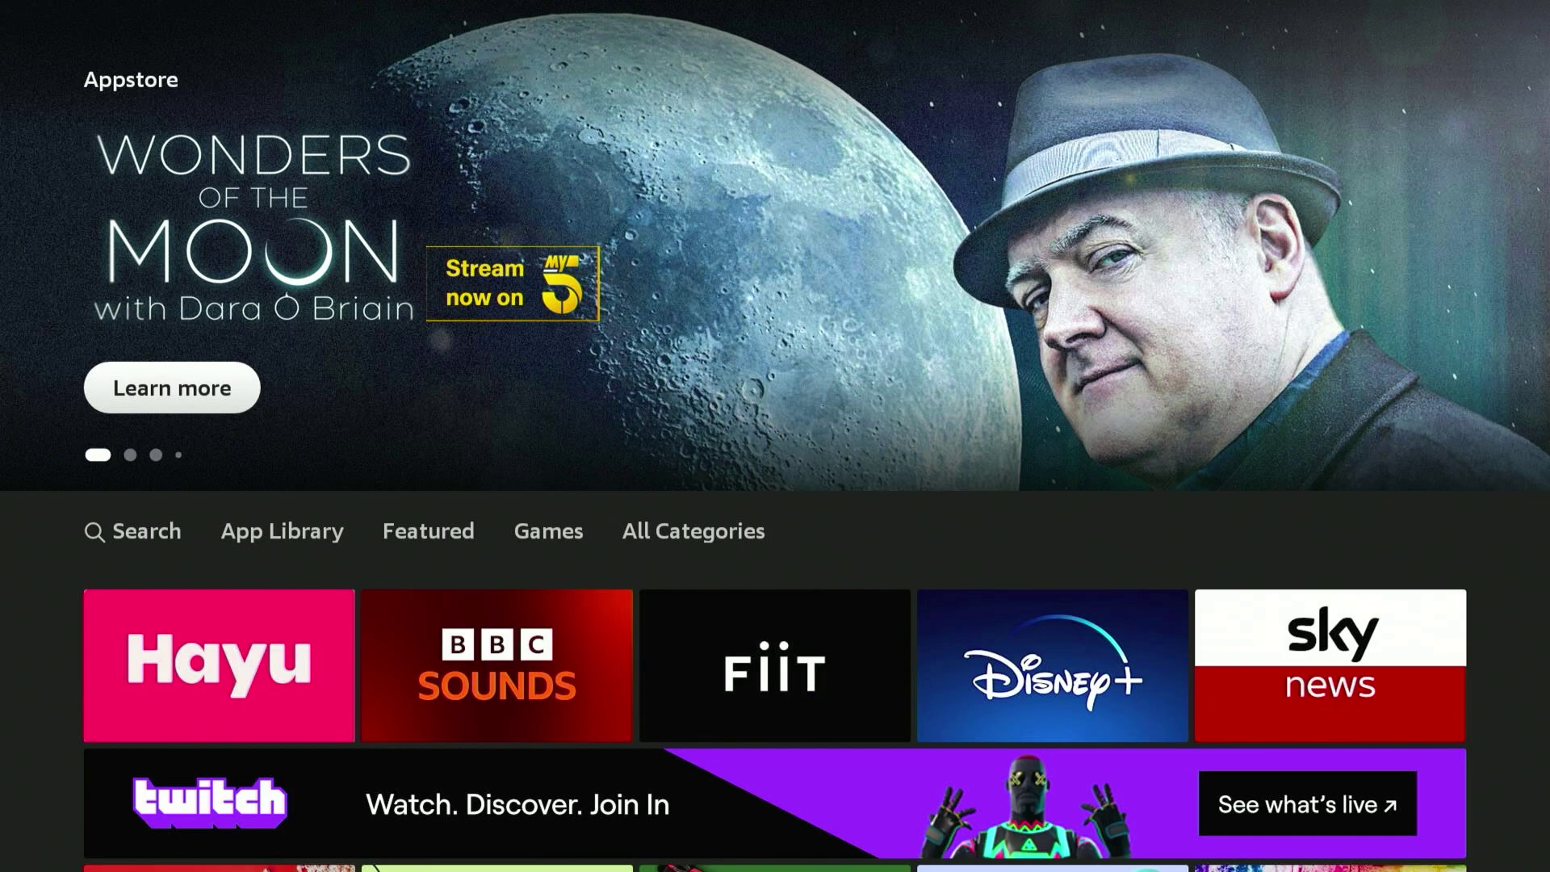
Step: Go to the Appstore's search page and activate the search field for entering an app name
{"action": "key", "text": "Down"}
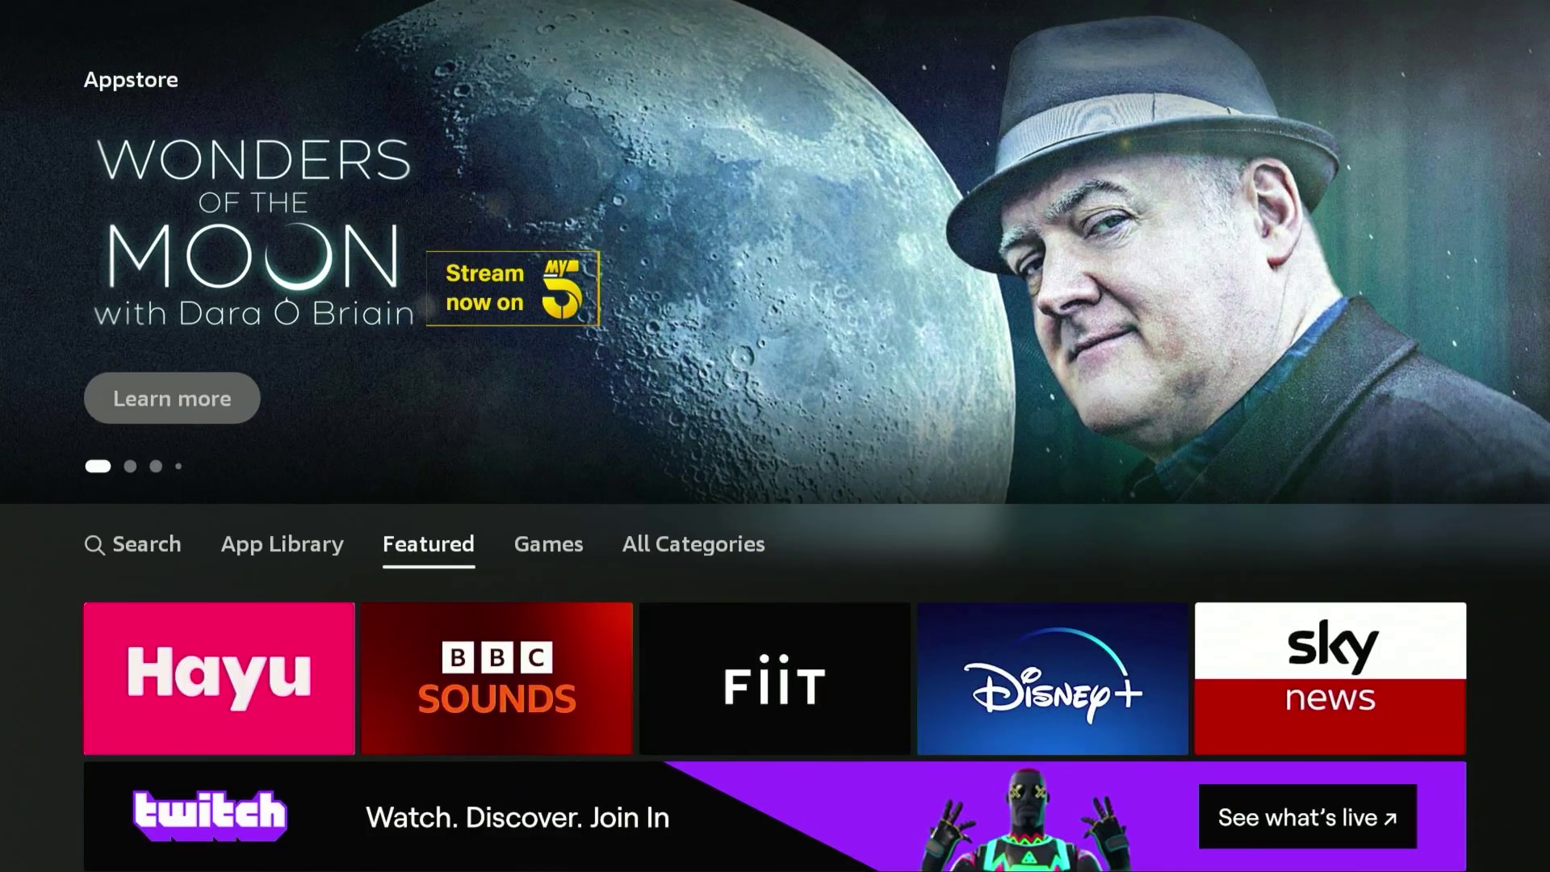
{"action": "key", "text": "Left"}
{"action": "key", "text": "Left"}
{"action": "key", "text": "Down"}
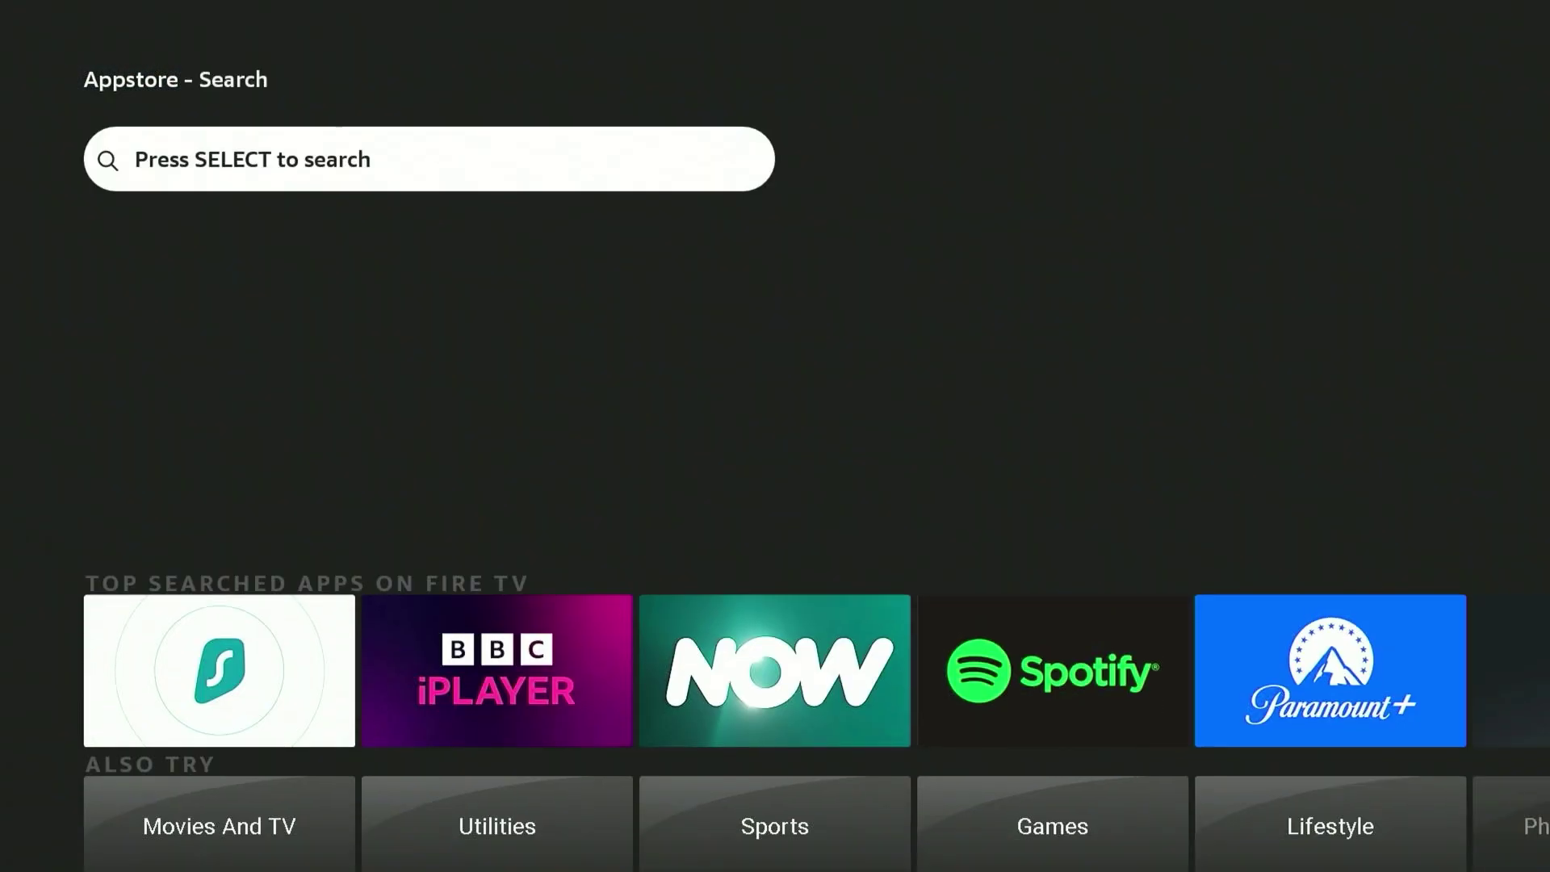
{"action": "key", "text": "Return"}
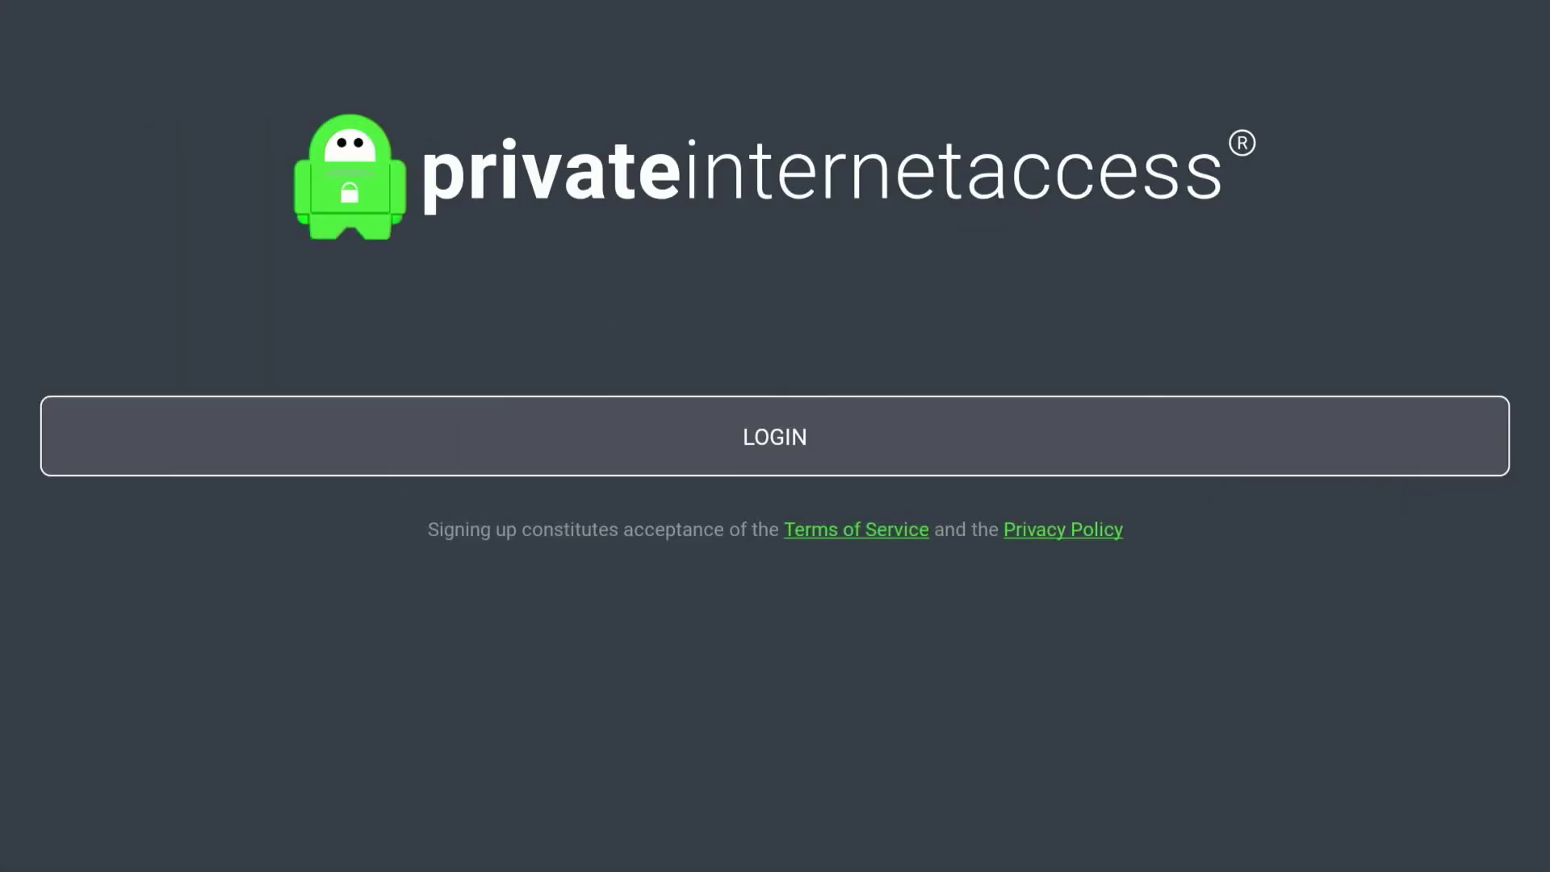
Step: Open the Private Internet Access sign-in form and log in with the filled-in account username and password
{"action": "key", "text": "Return"}
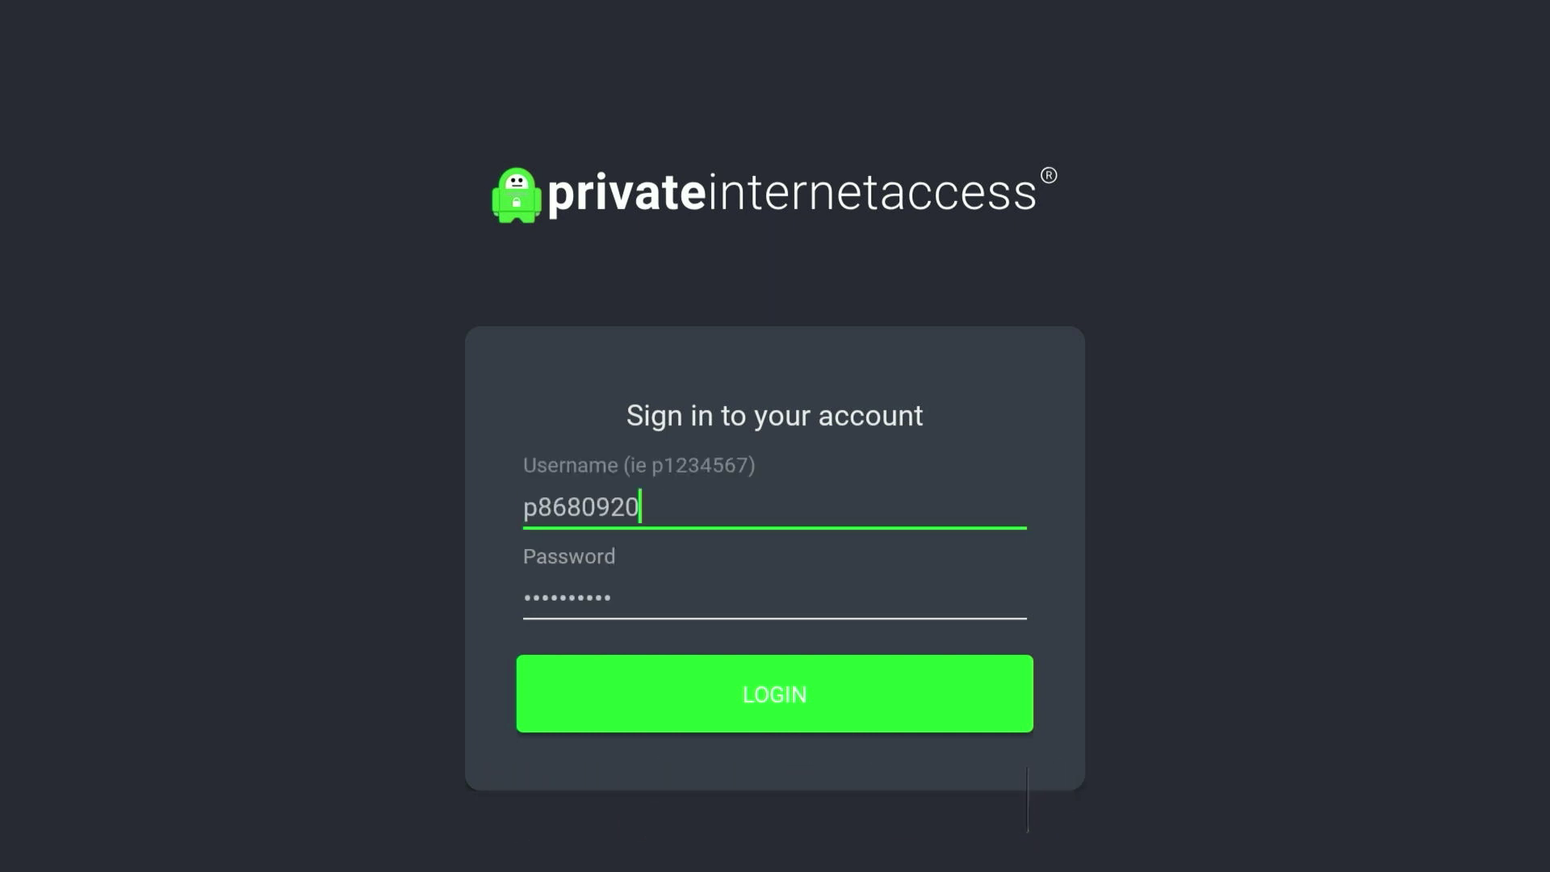
{"action": "key", "text": "Tab"}
{"action": "key", "text": "Tab"}
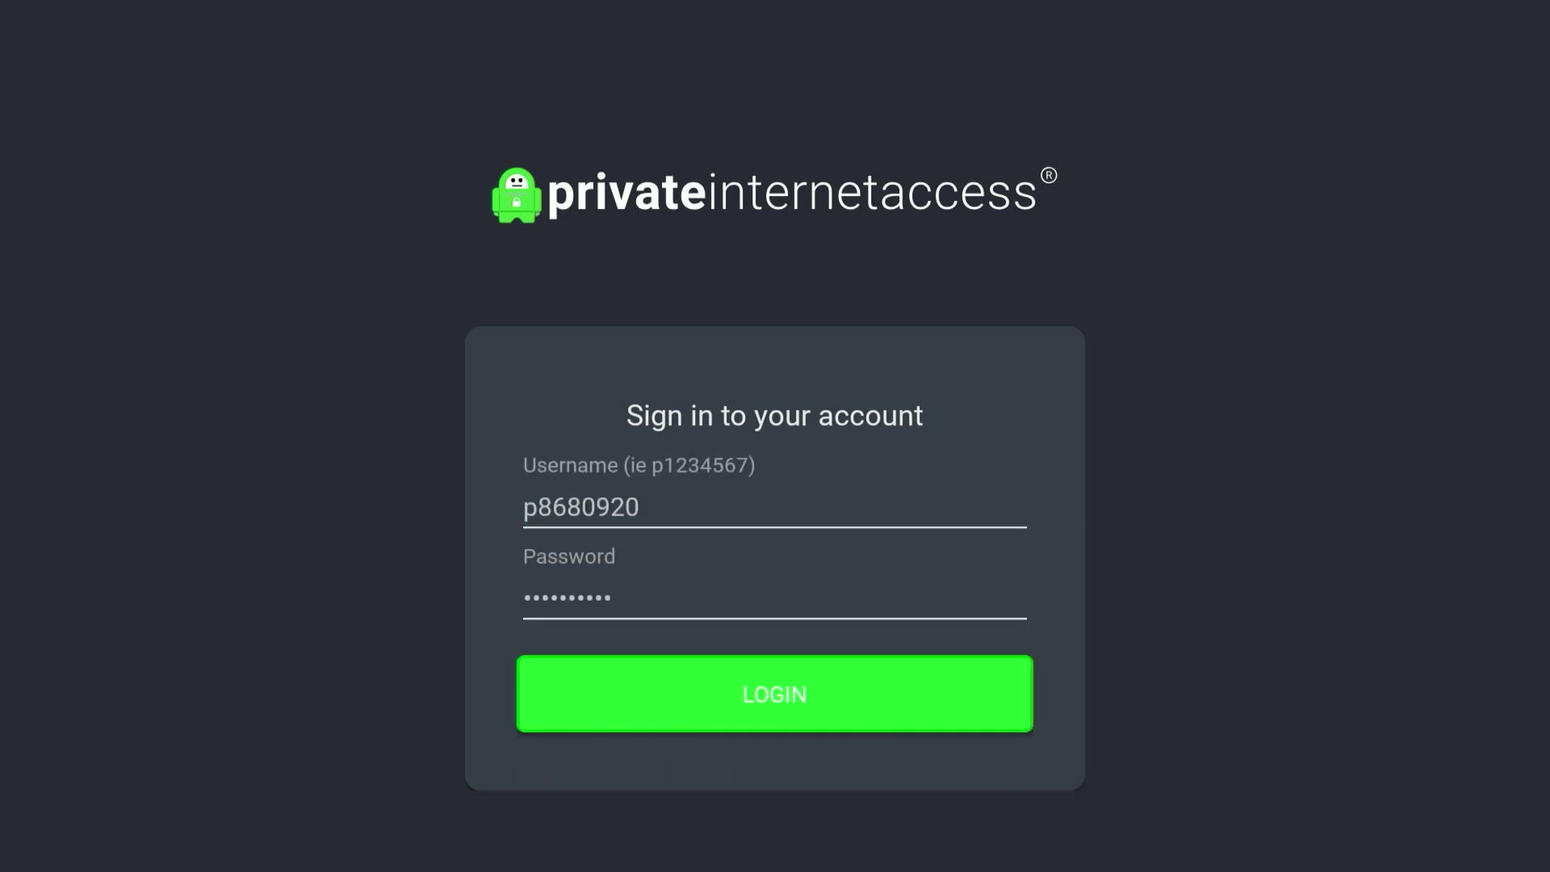
{"action": "key", "text": "Return"}
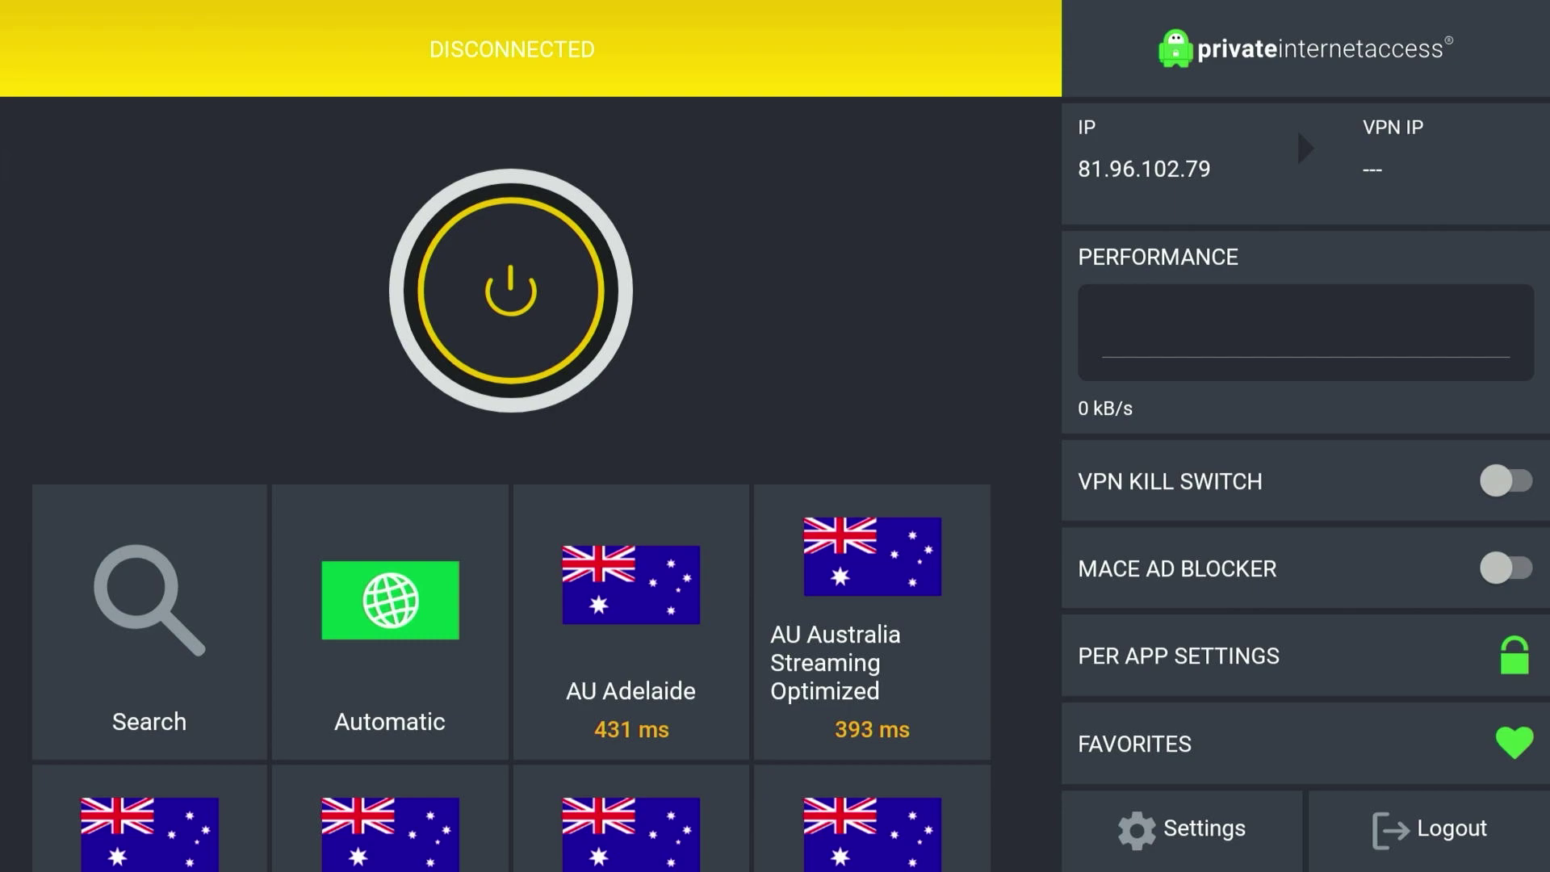
Step: Set the VPN protocol to WireGuard in the VPN settings, save it and return to the main VPN screen
{"action": "key", "text": "Right"}
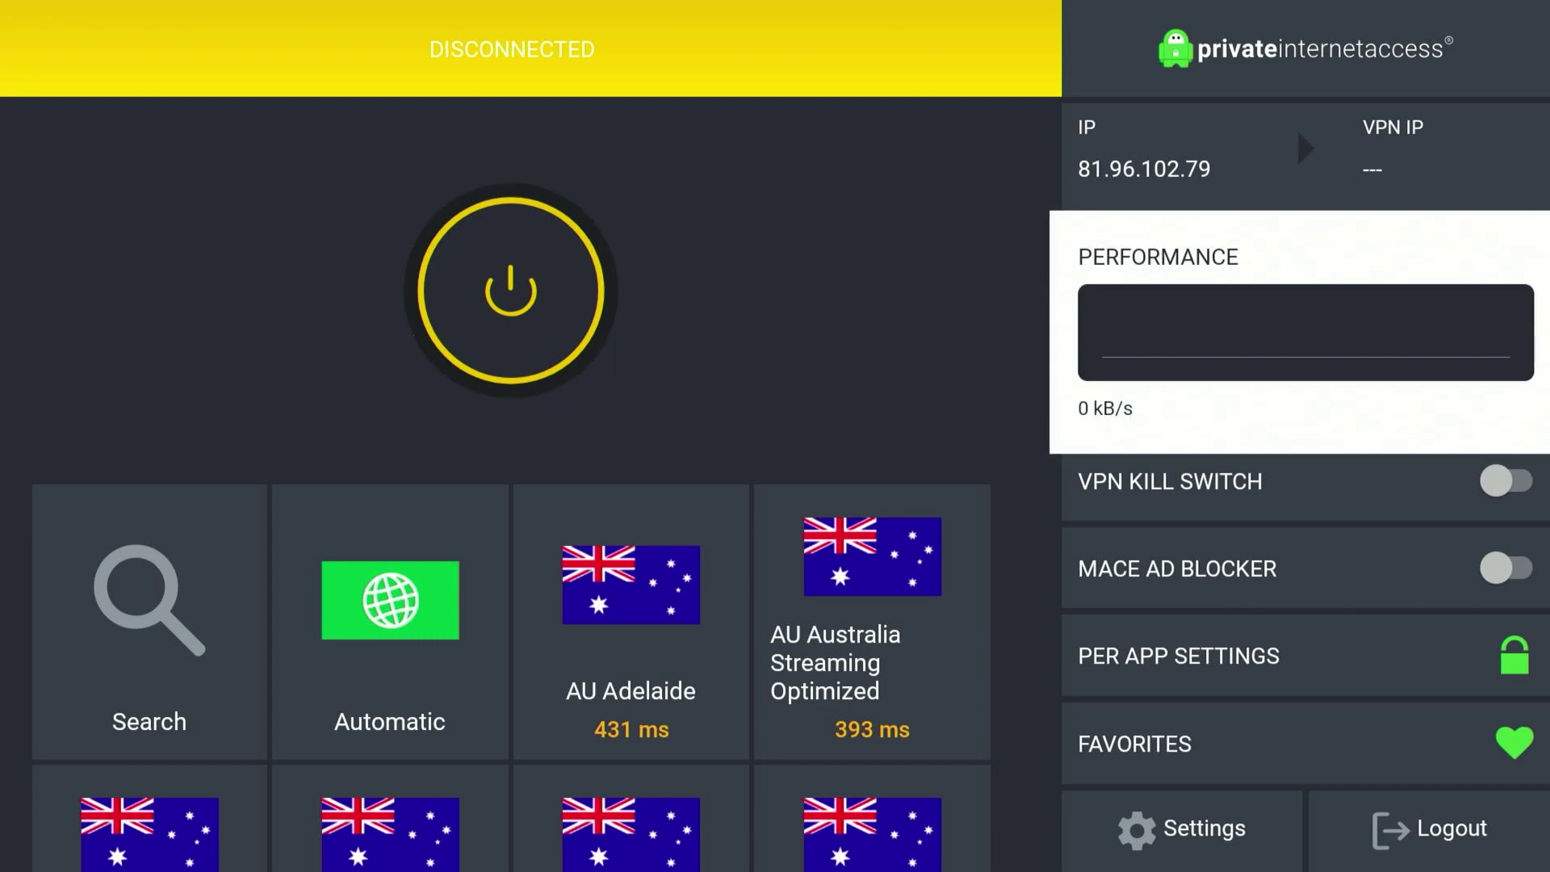
{"action": "key", "text": "Down"}
{"action": "key", "text": "Down"}
{"action": "key", "text": "Down"}
{"action": "key", "text": "Down"}
{"action": "key", "text": "Down"}
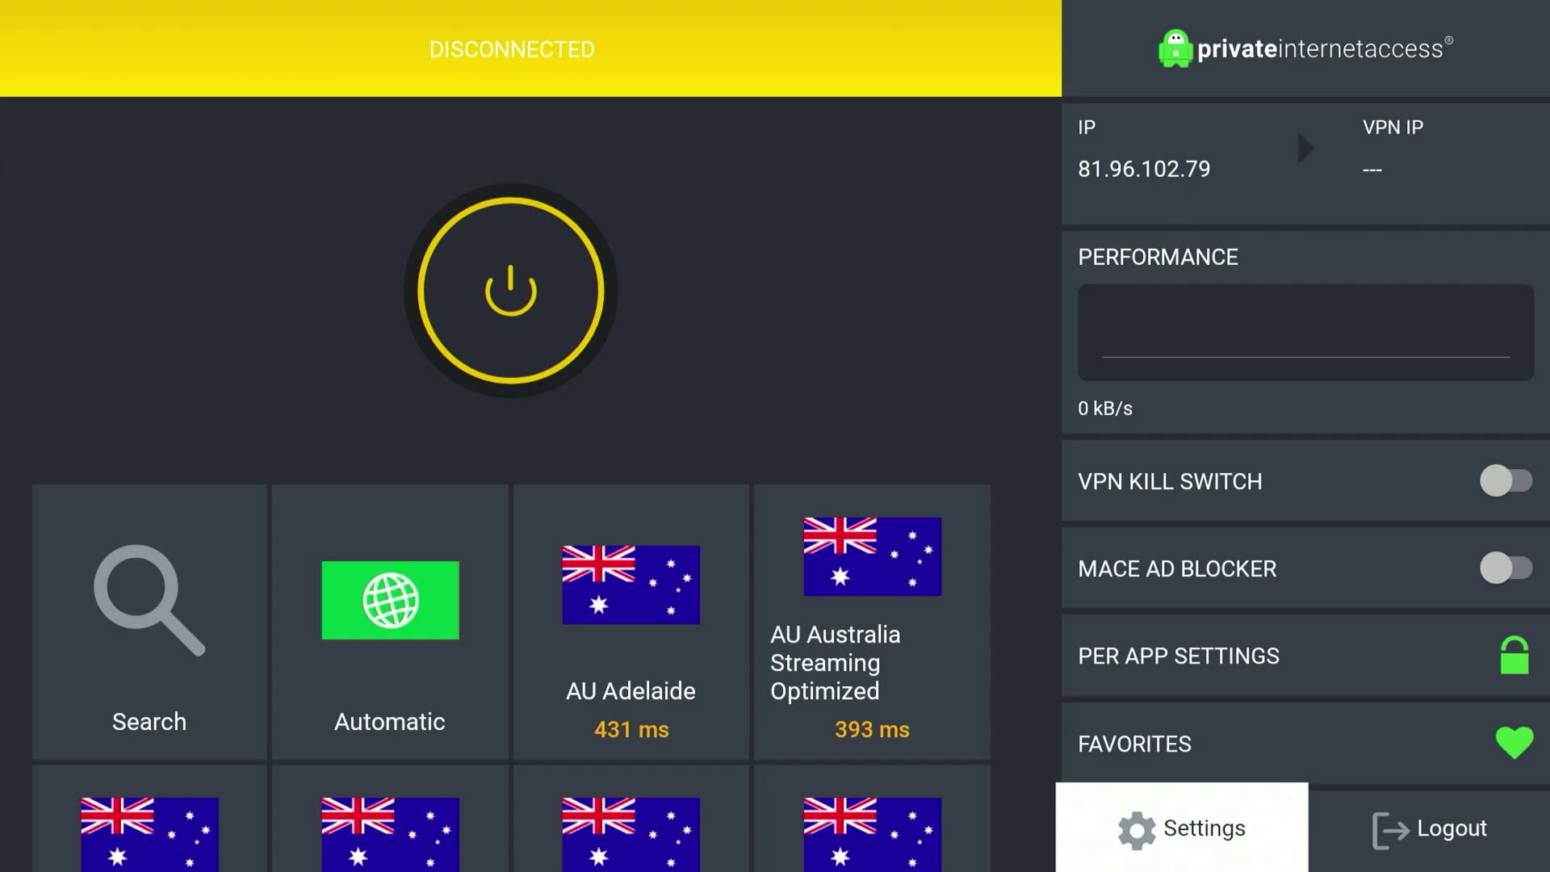
{"action": "key", "text": "Return"}
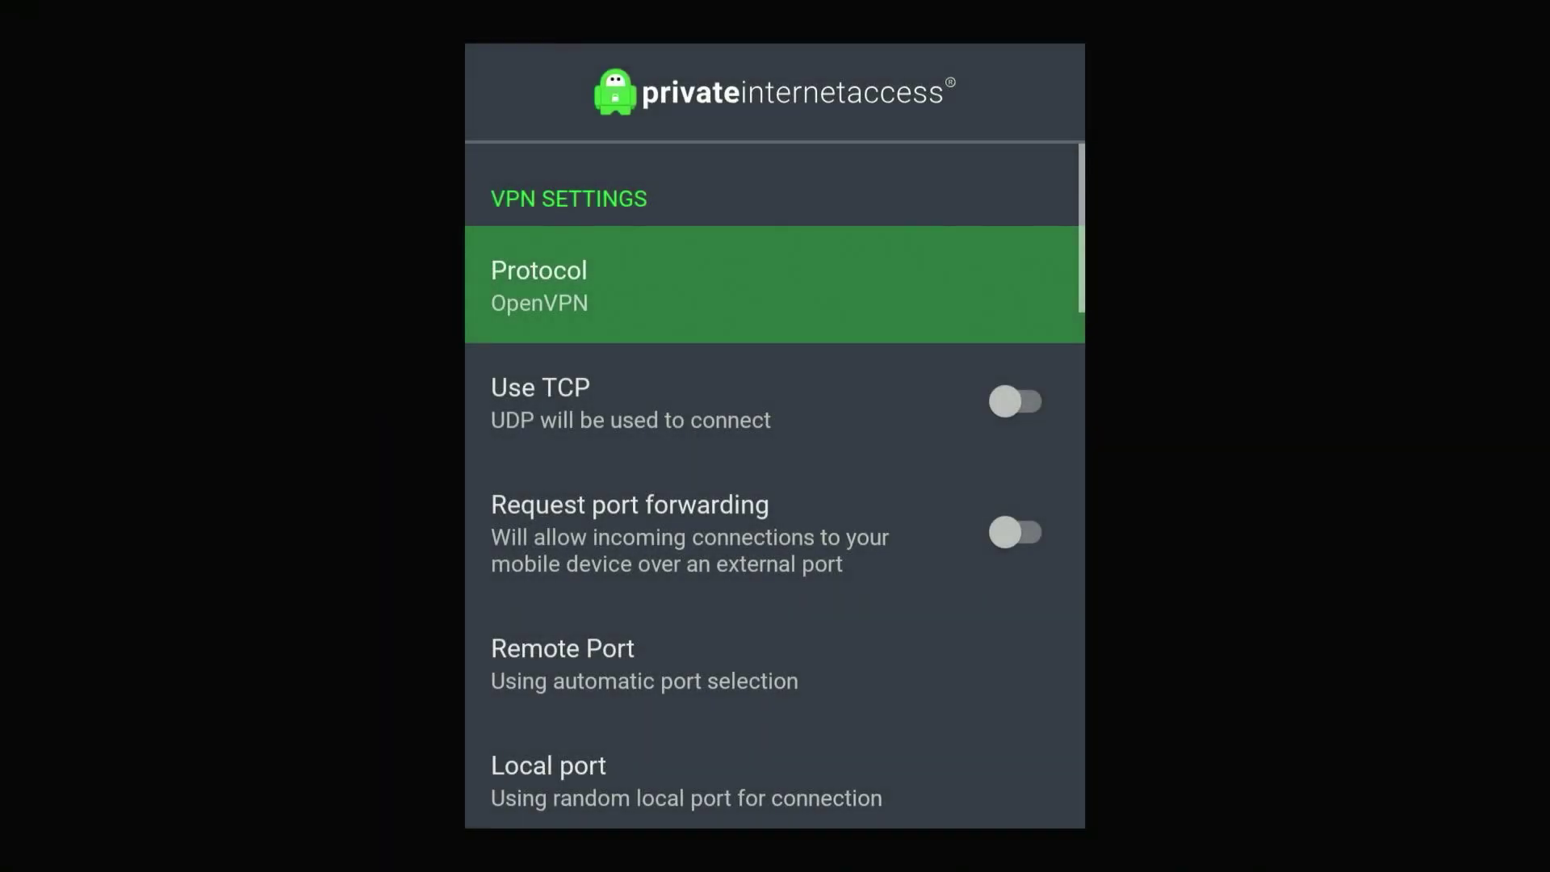
{"action": "key", "text": "Return"}
{"action": "key", "text": "Down"}
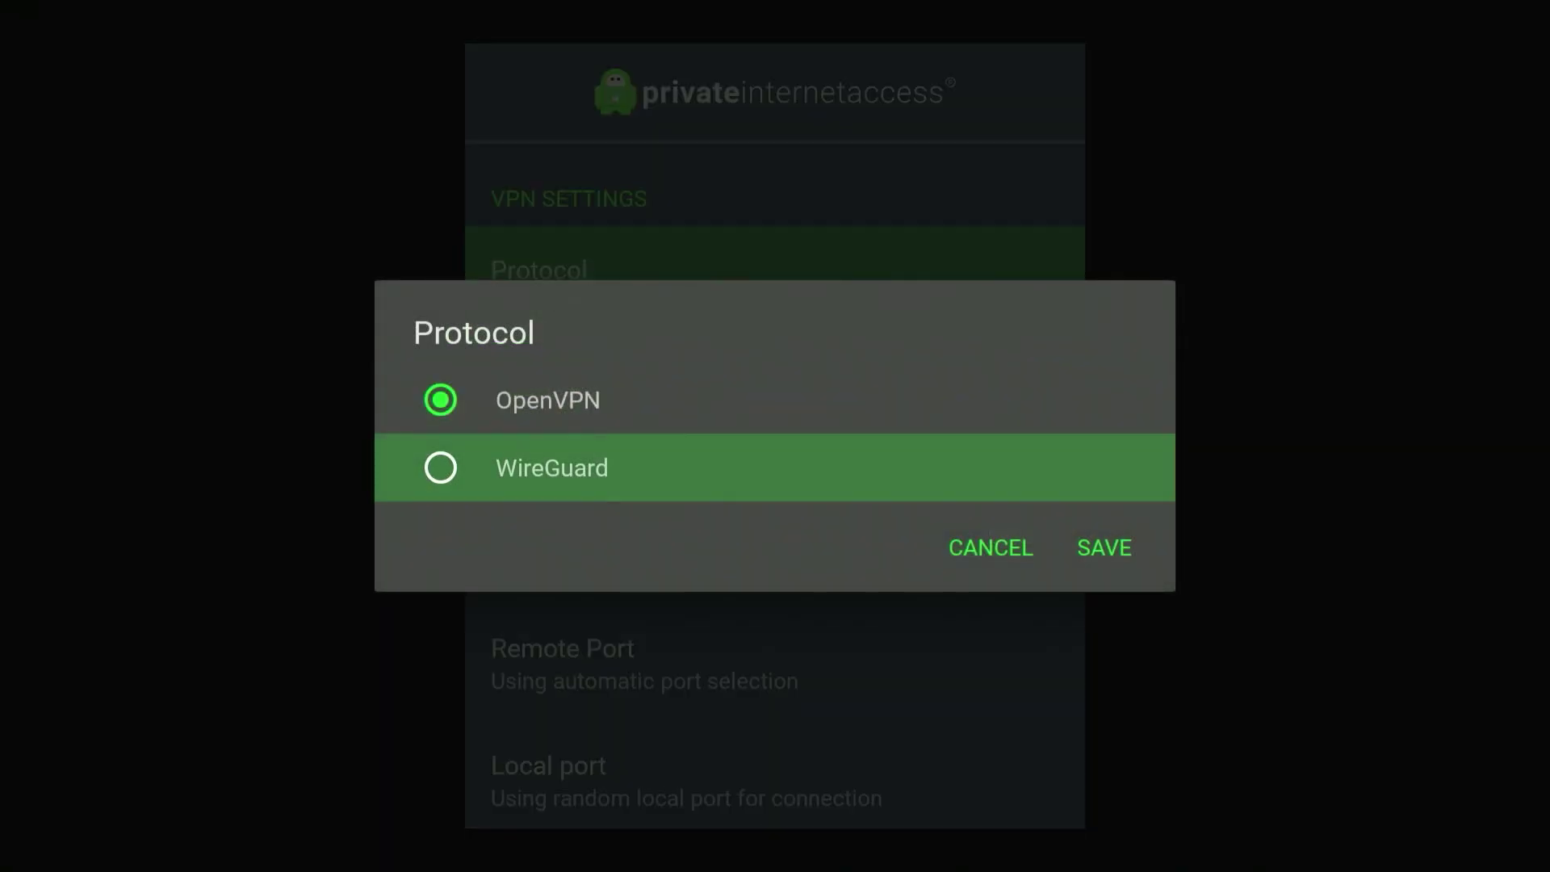
{"action": "key", "text": "Return"}
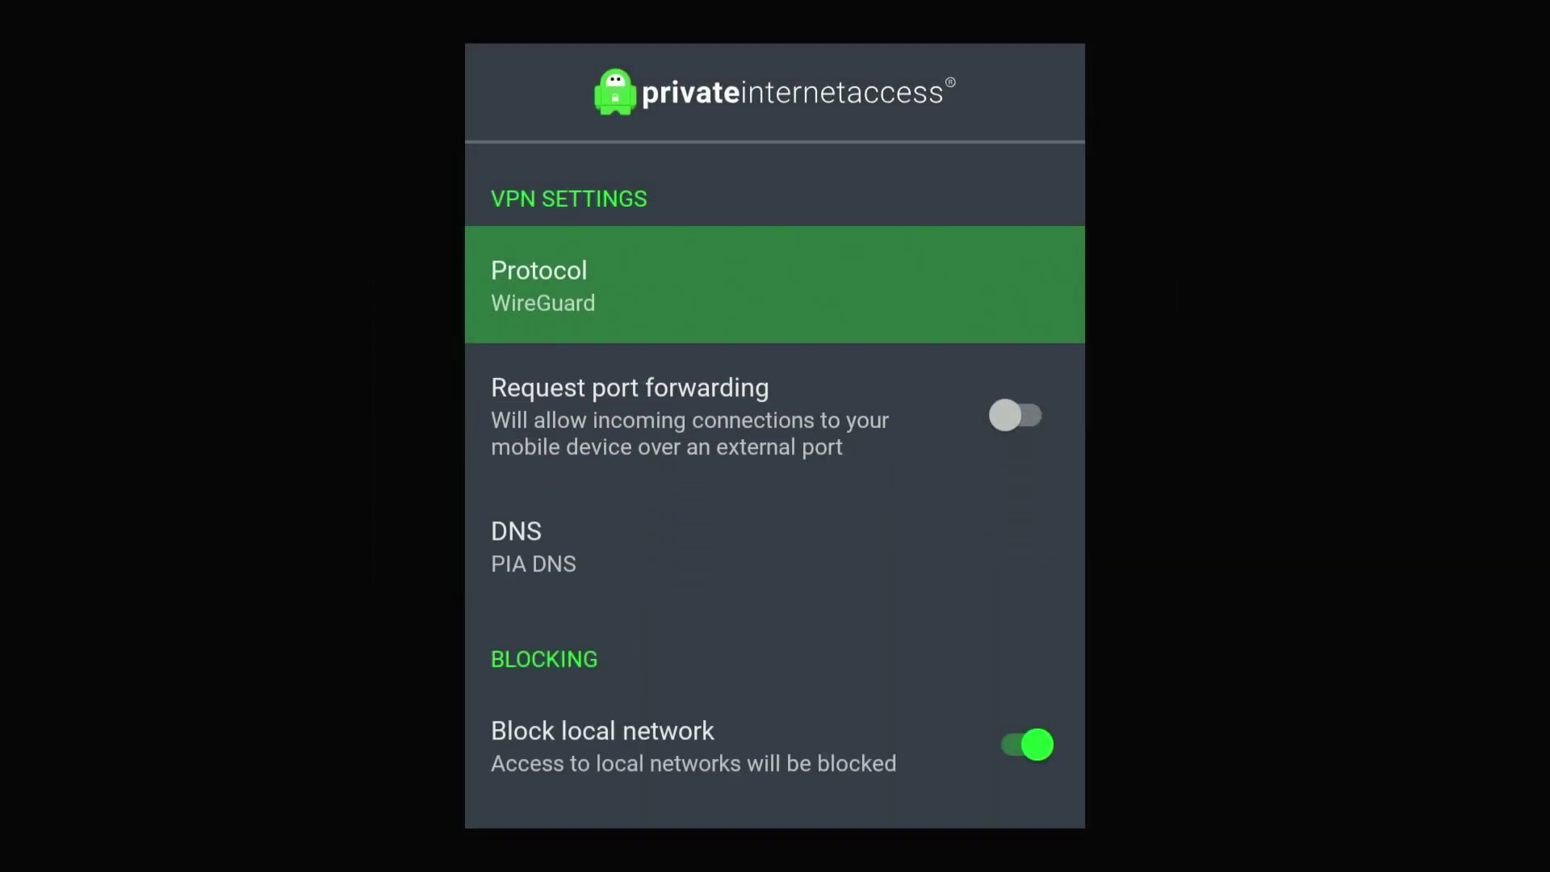
{"action": "key", "text": "Escape"}
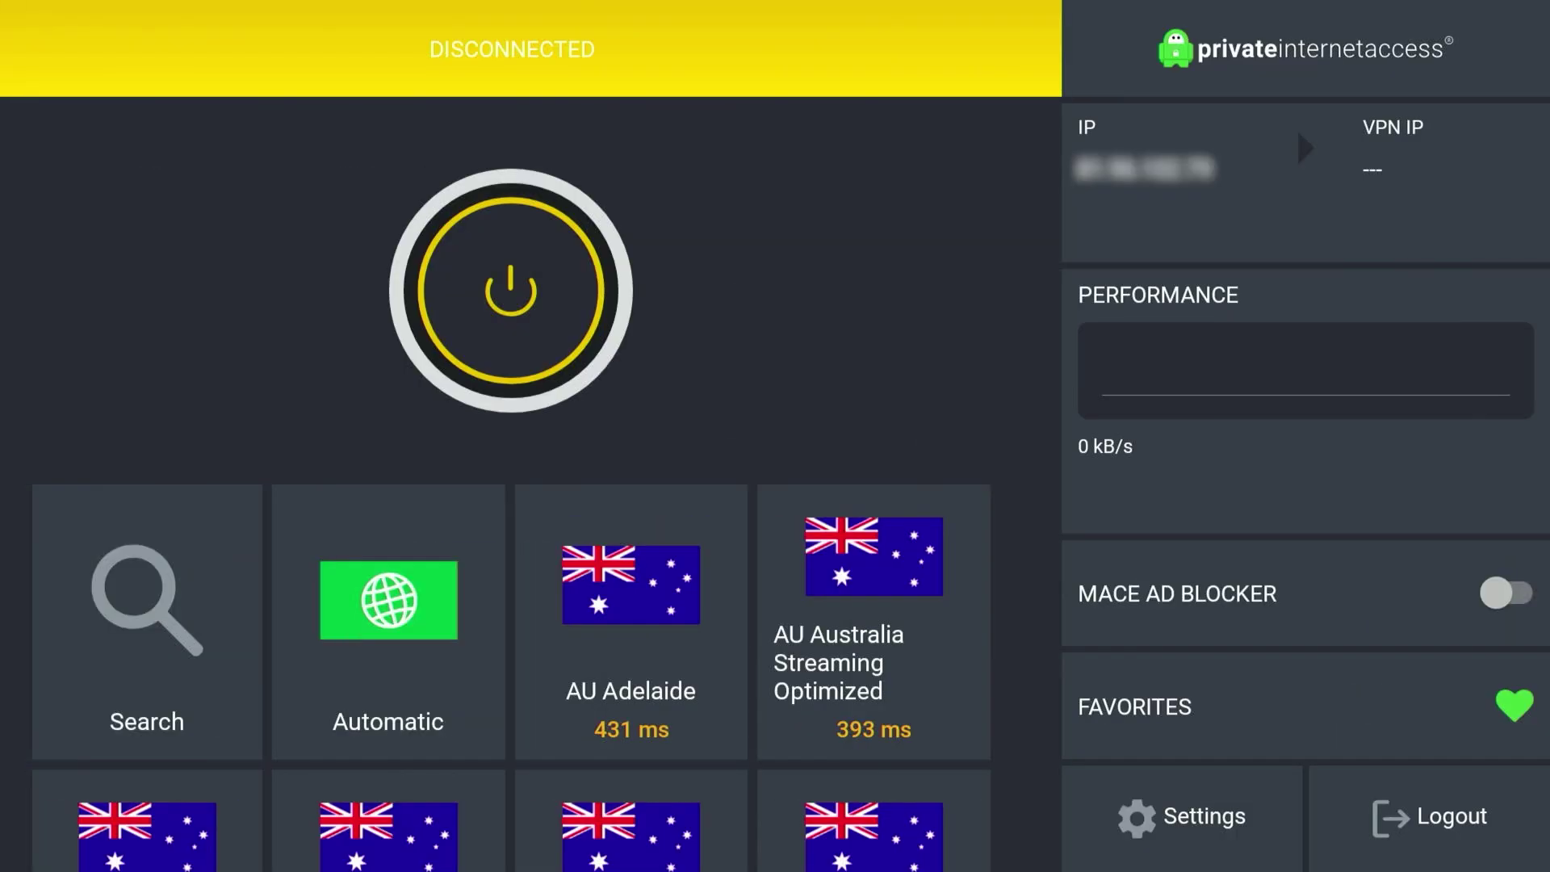
Step: Connect the VPN to the US East Streaming Optimized server
{"action": "key", "text": "Left"}
{"action": "key", "text": "Down"}
{"action": "key", "text": "Down"}
{"action": "key", "text": "Down"}
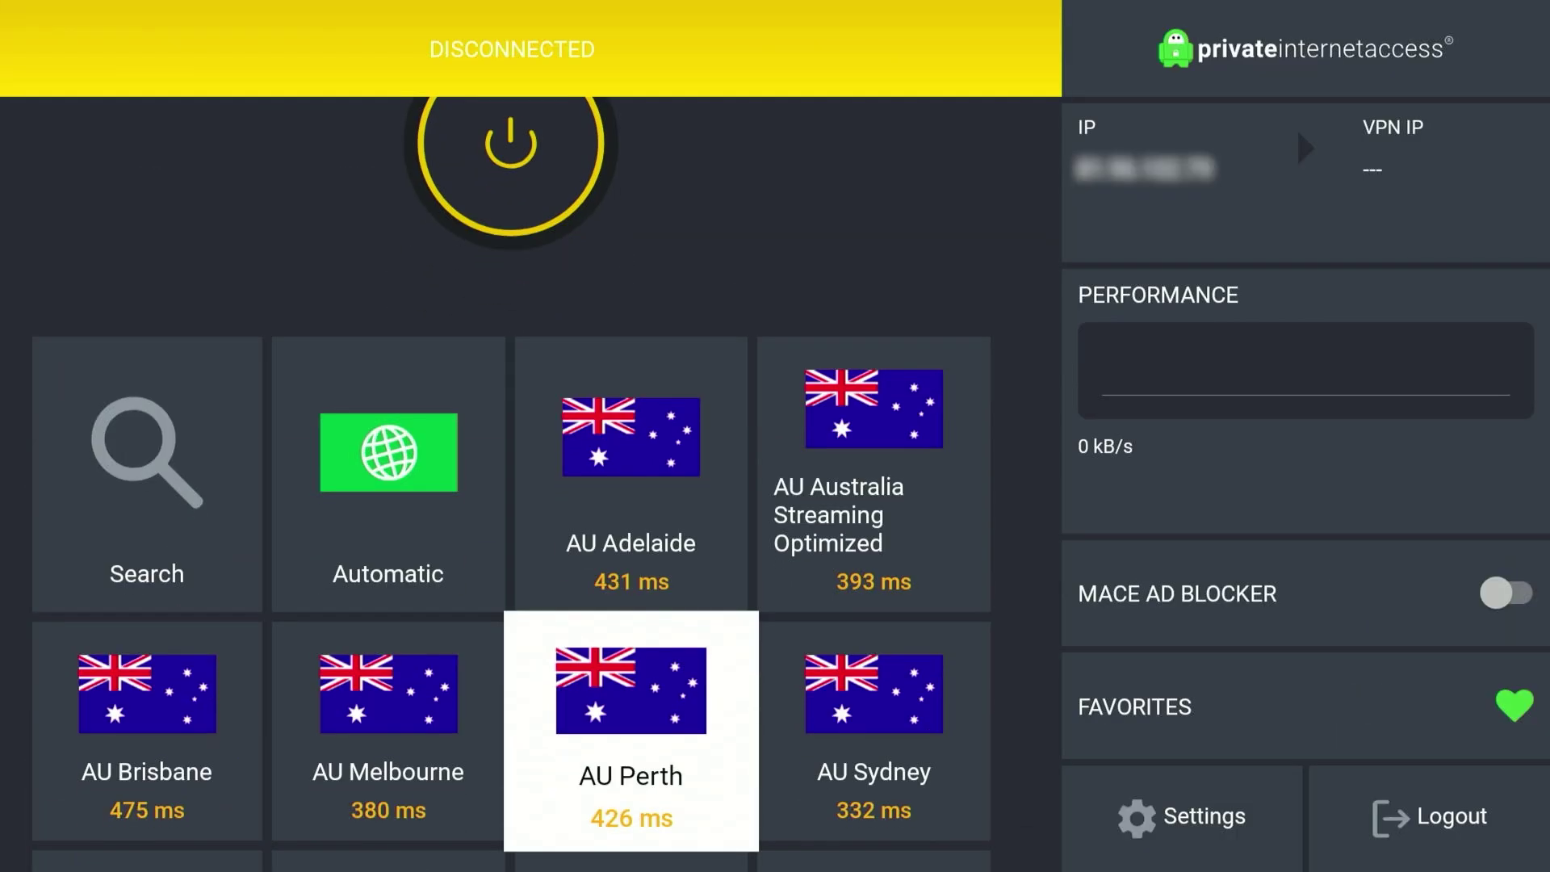
{"action": "key", "text": "Down"}
{"action": "key", "text": "Down"}
{"action": "key", "text": "Down"}
{"action": "key", "text": "Down"}
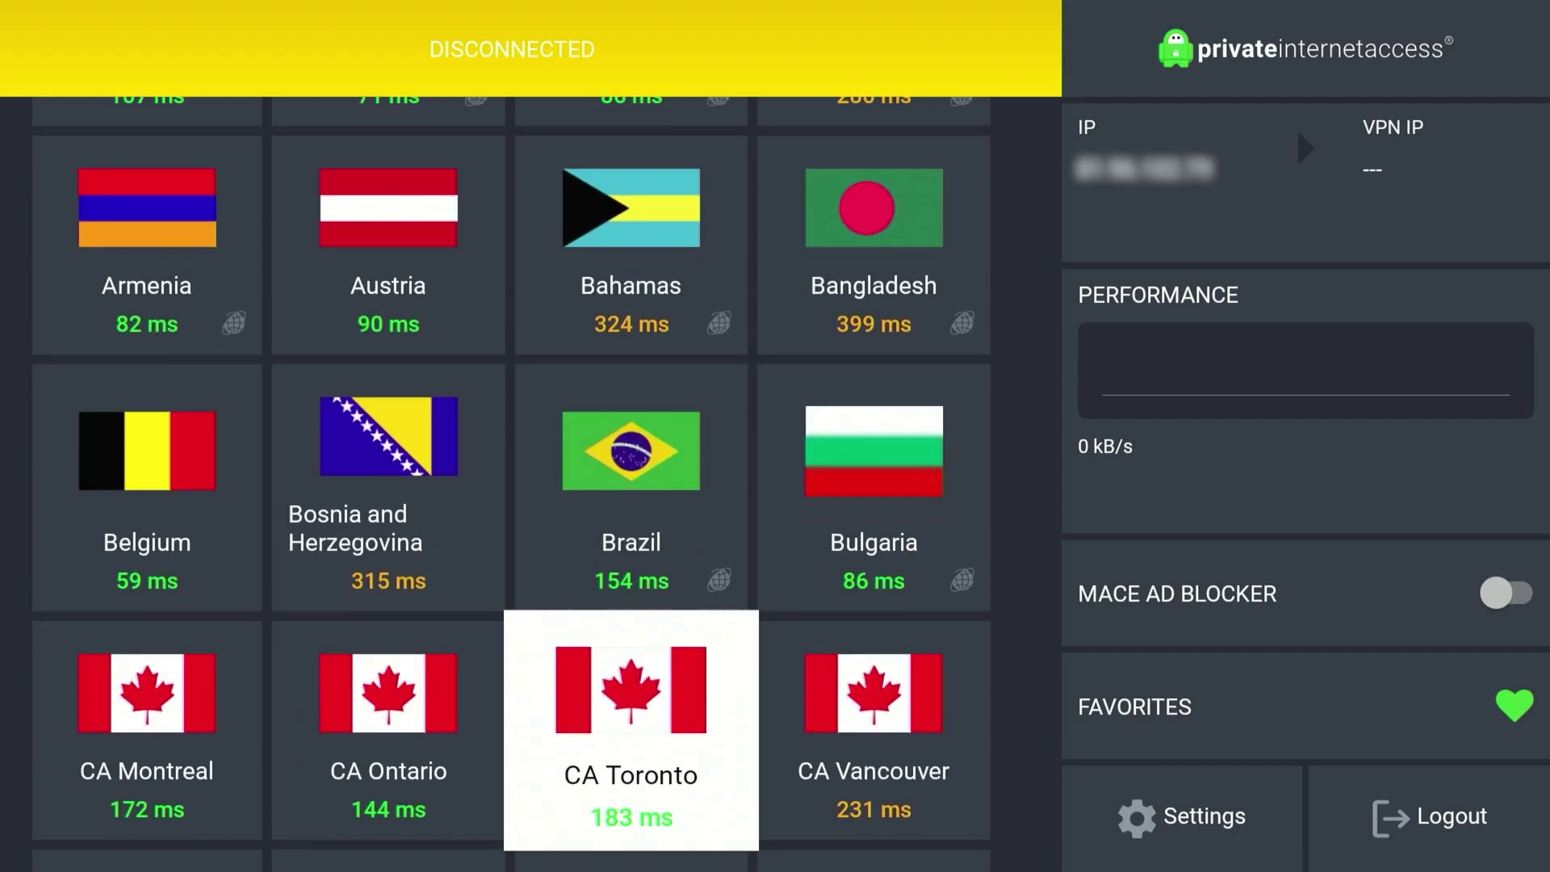
{"action": "key", "text": "Down"}
{"action": "key", "text": "Down"}
{"action": "key", "text": "Down"}
{"action": "key", "text": "Down"}
{"action": "key", "text": "Down"}
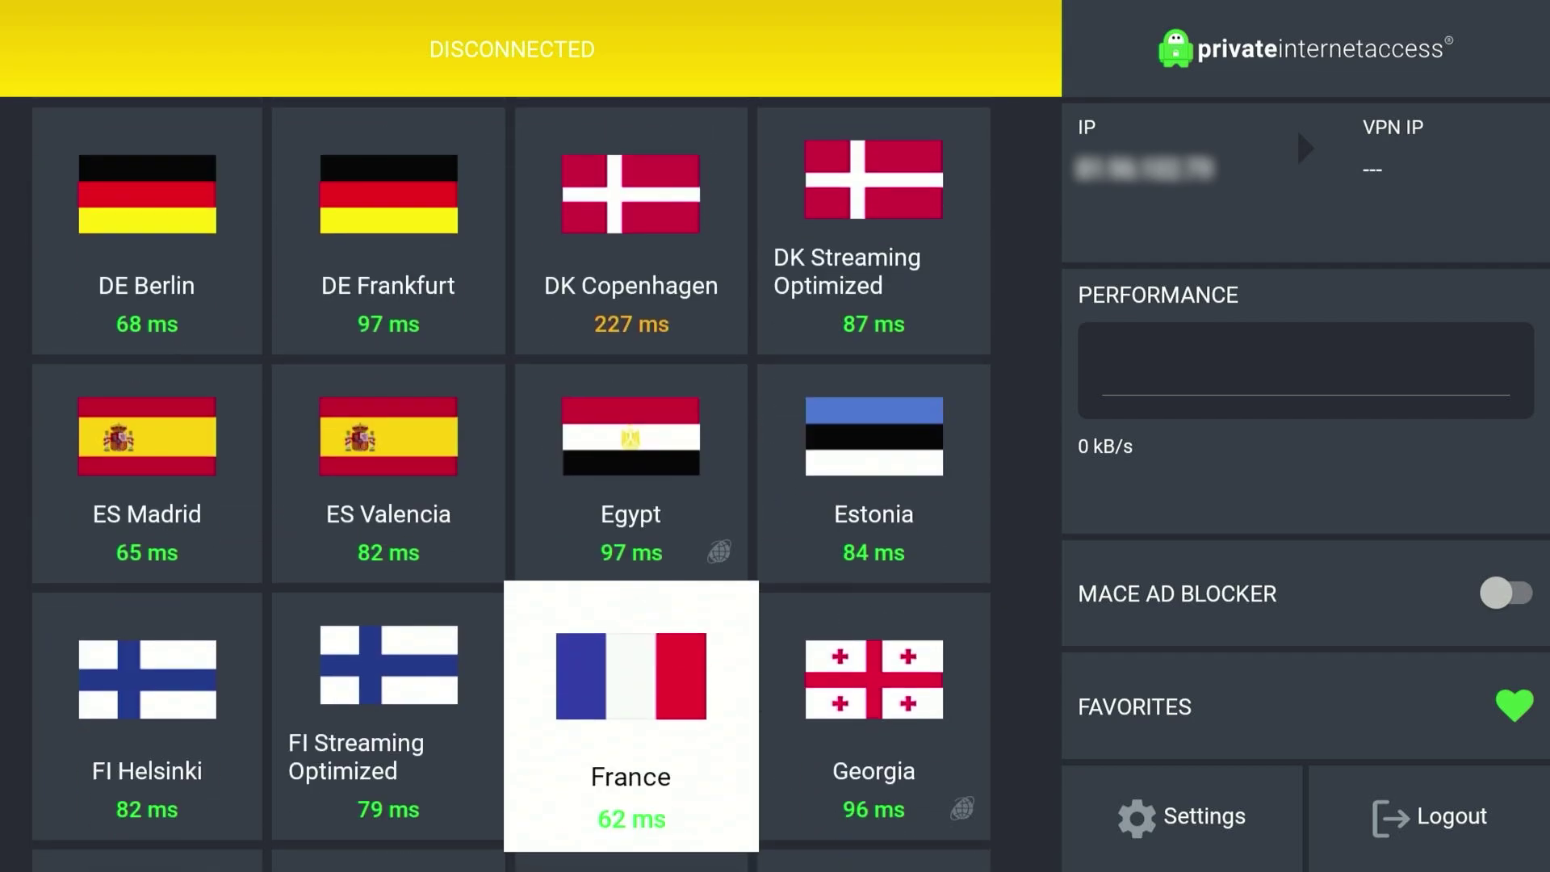
{"action": "key", "text": "Down"}
{"action": "key", "text": "Down"}
{"action": "key", "text": "Down"}
{"action": "key", "text": "Down"}
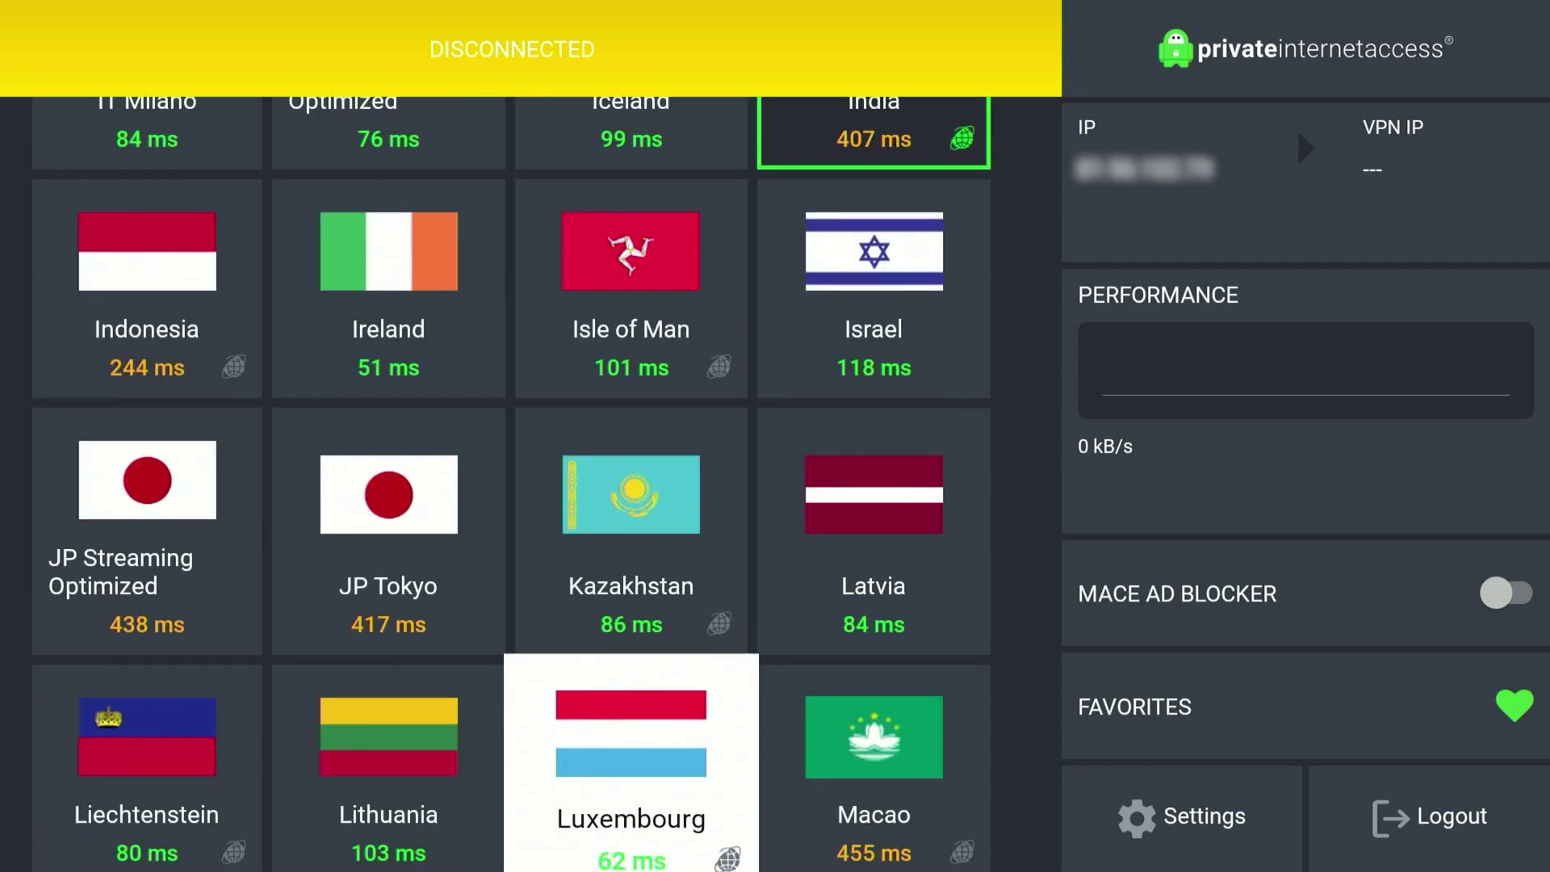
{"action": "key", "text": "Down"}
{"action": "key", "text": "Down"}
{"action": "key", "text": "Down"}
{"action": "key", "text": "Down"}
{"action": "key", "text": "Down"}
{"action": "key", "text": "Down"}
{"action": "key", "text": "Down"}
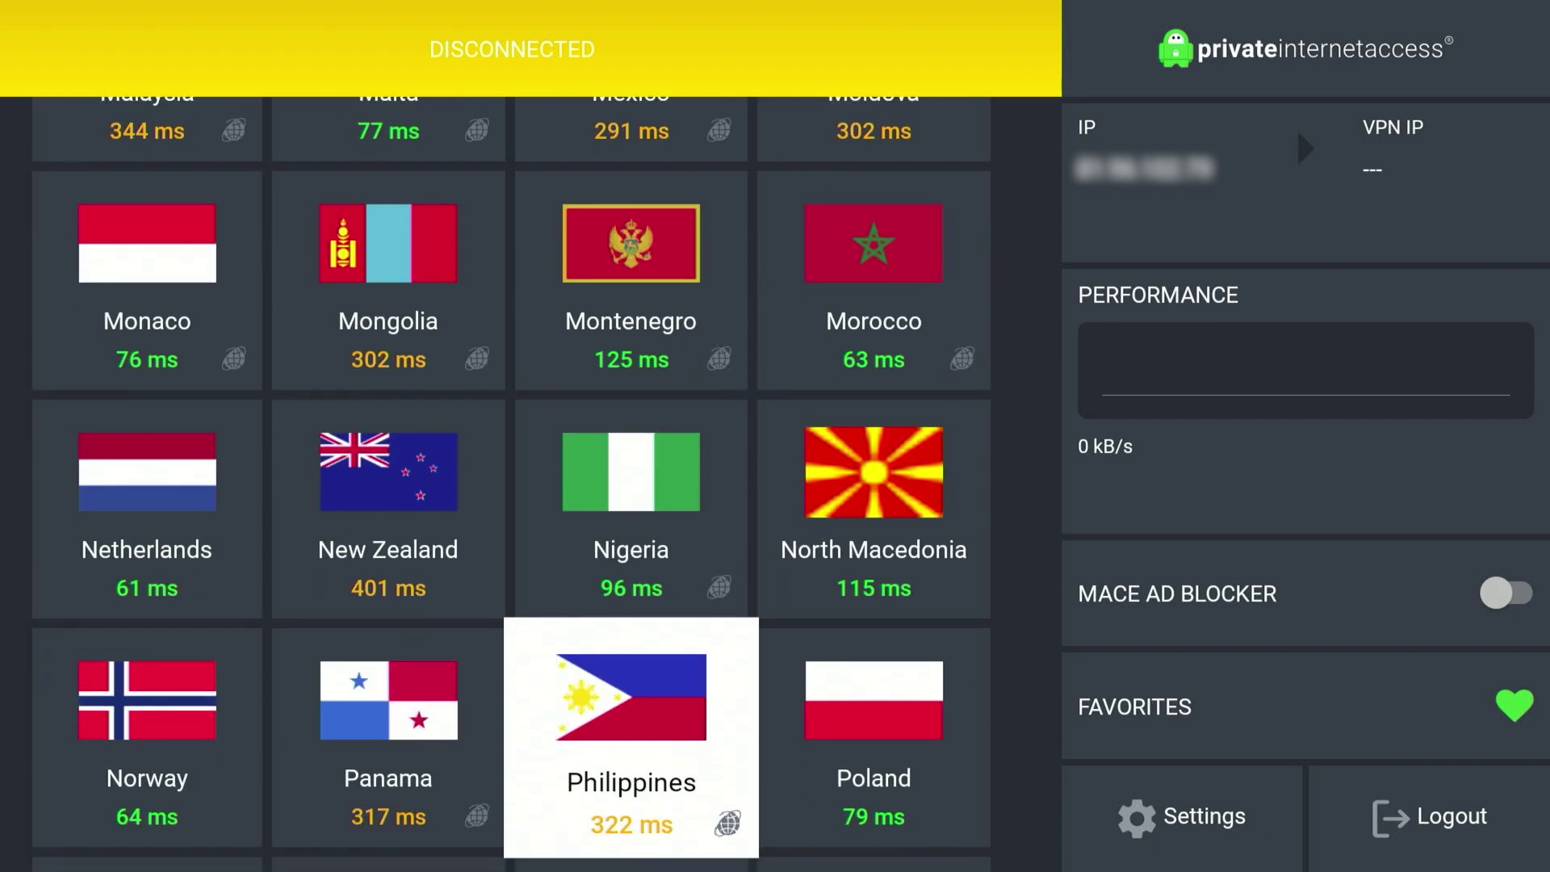
{"action": "key", "text": "Right"}
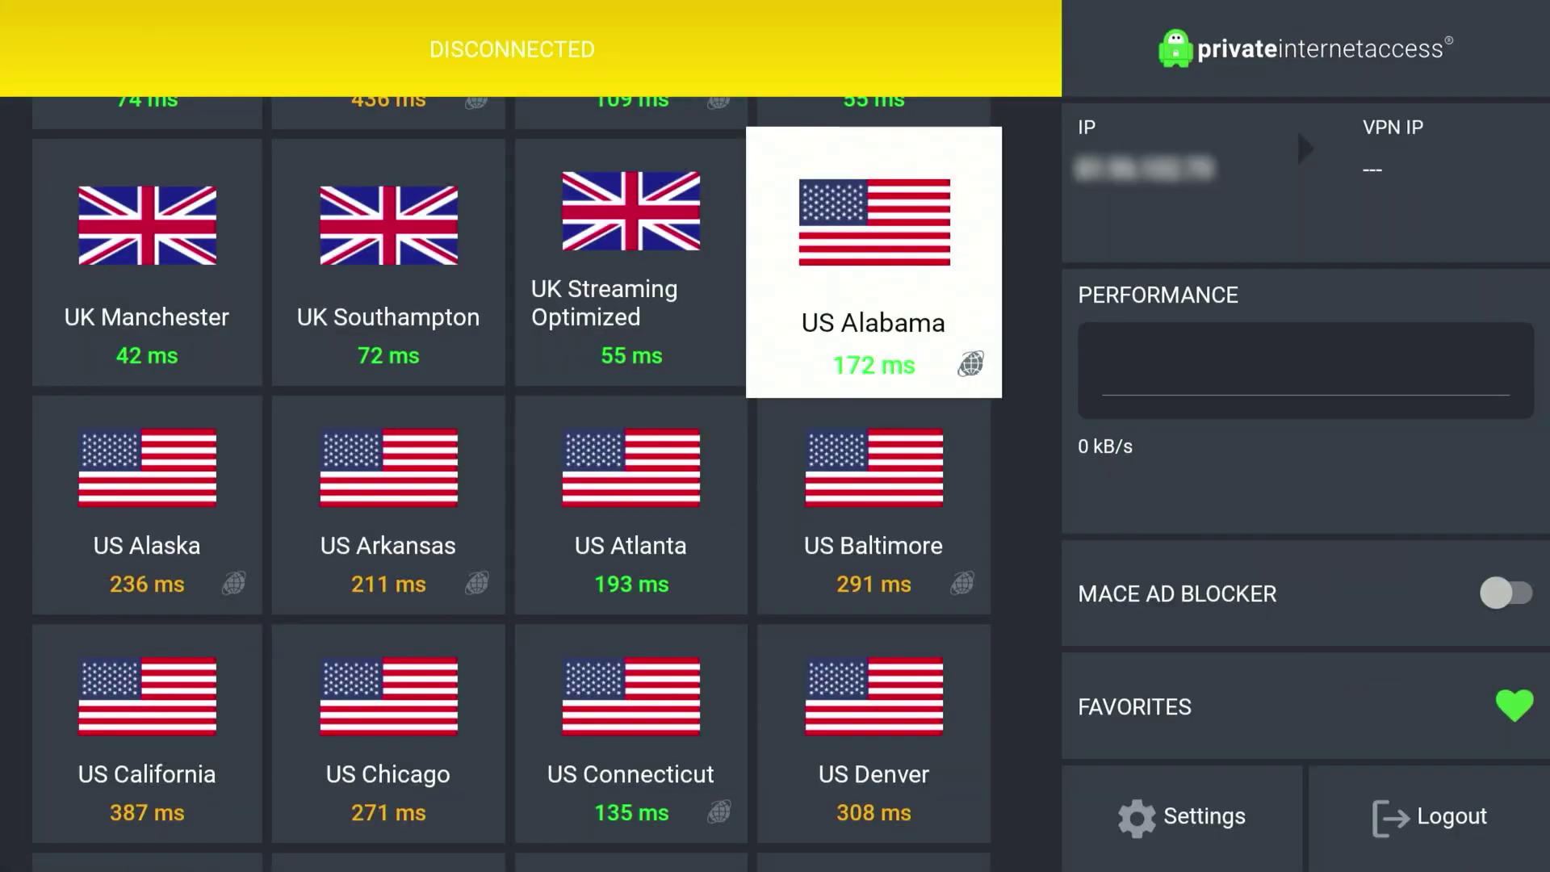
{"action": "key", "text": "Down"}
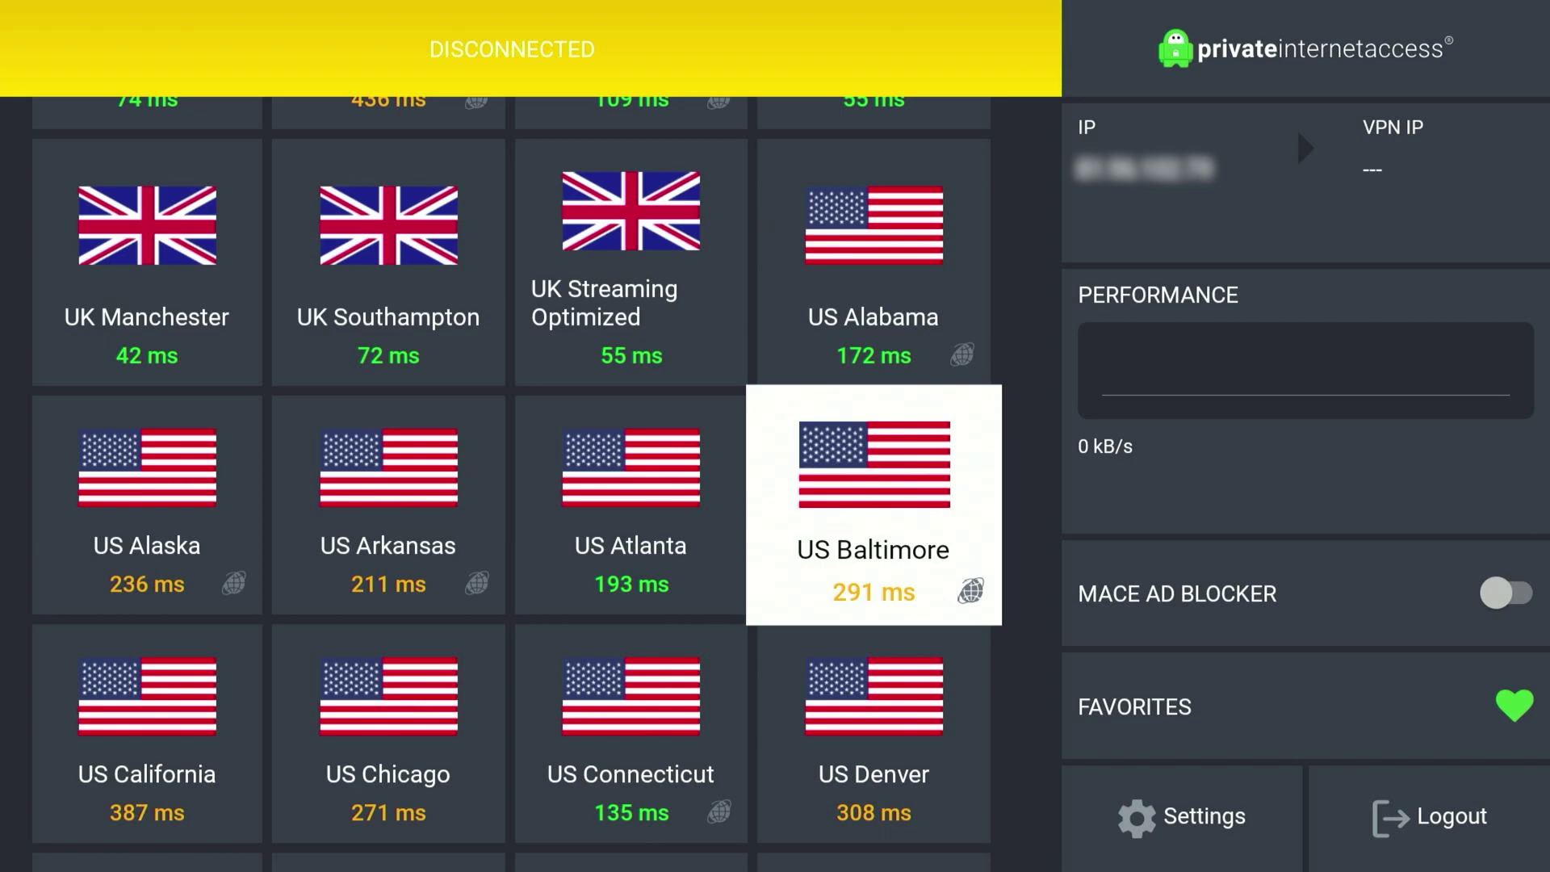
{"action": "key", "text": "Left"}
{"action": "key", "text": "Down"}
{"action": "key", "text": "Down"}
{"action": "key", "text": "Down"}
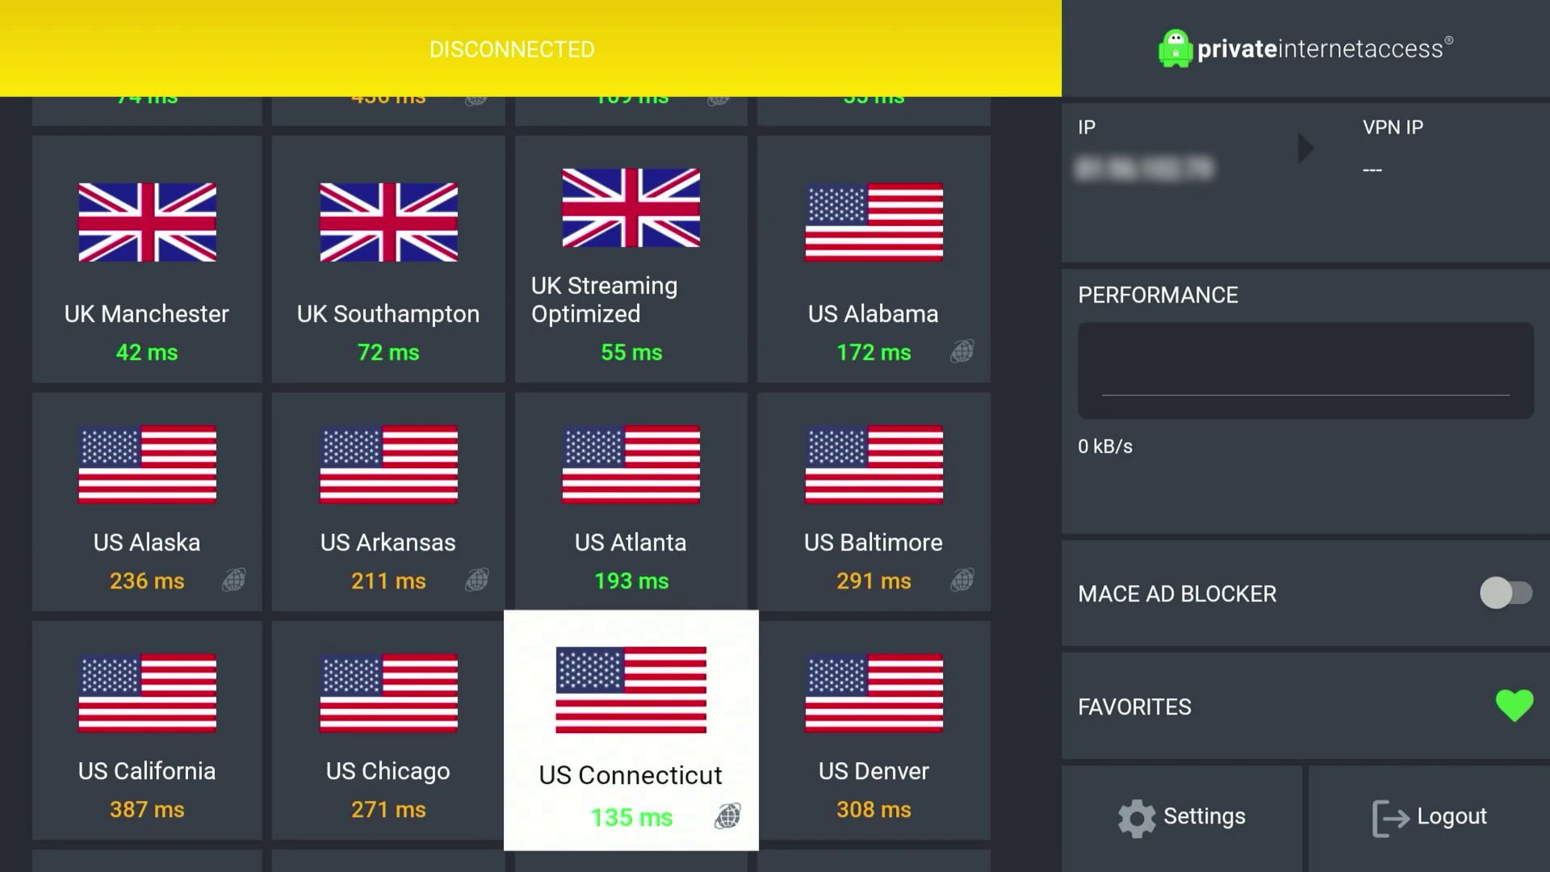
{"action": "key", "text": "Down"}
{"action": "key", "text": "Down"}
{"action": "key", "text": "Down"}
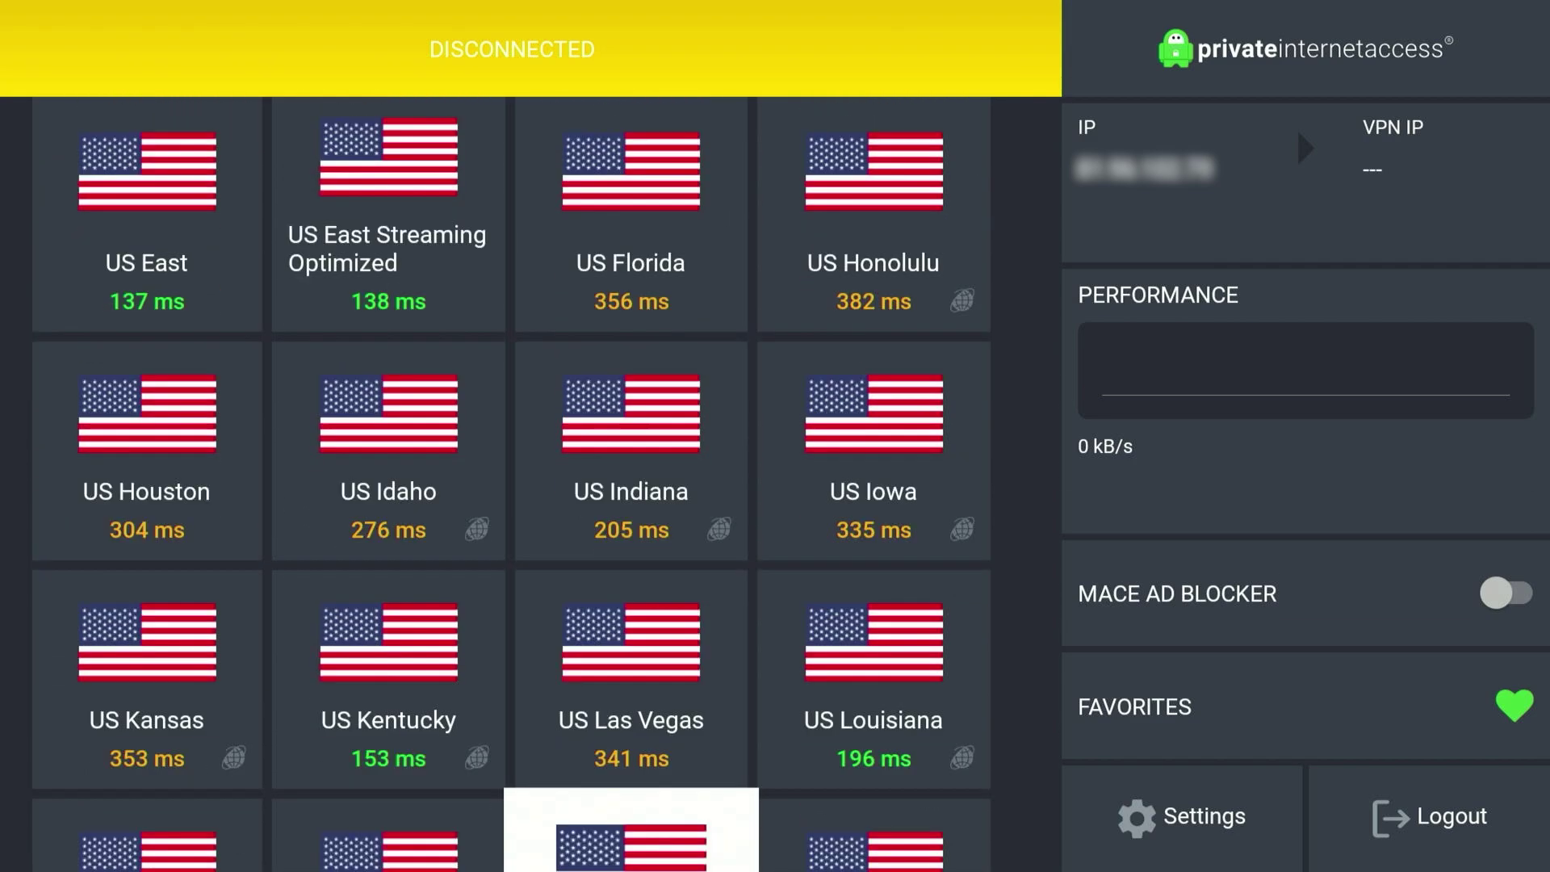
{"action": "key", "text": "Left"}
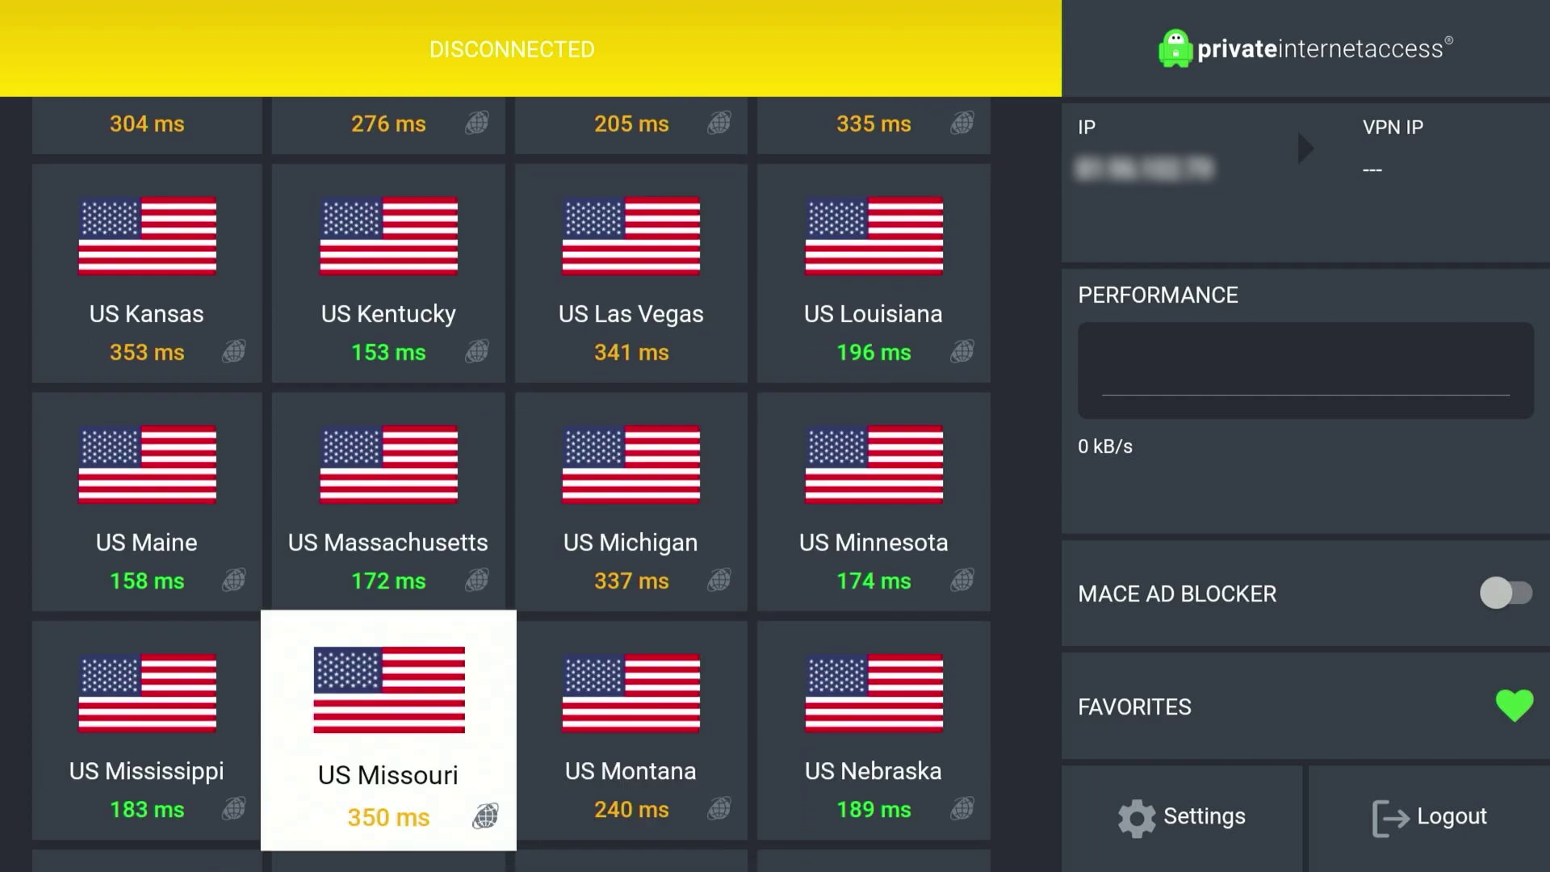
{"action": "key", "text": "Down"}
{"action": "key", "text": "Up"}
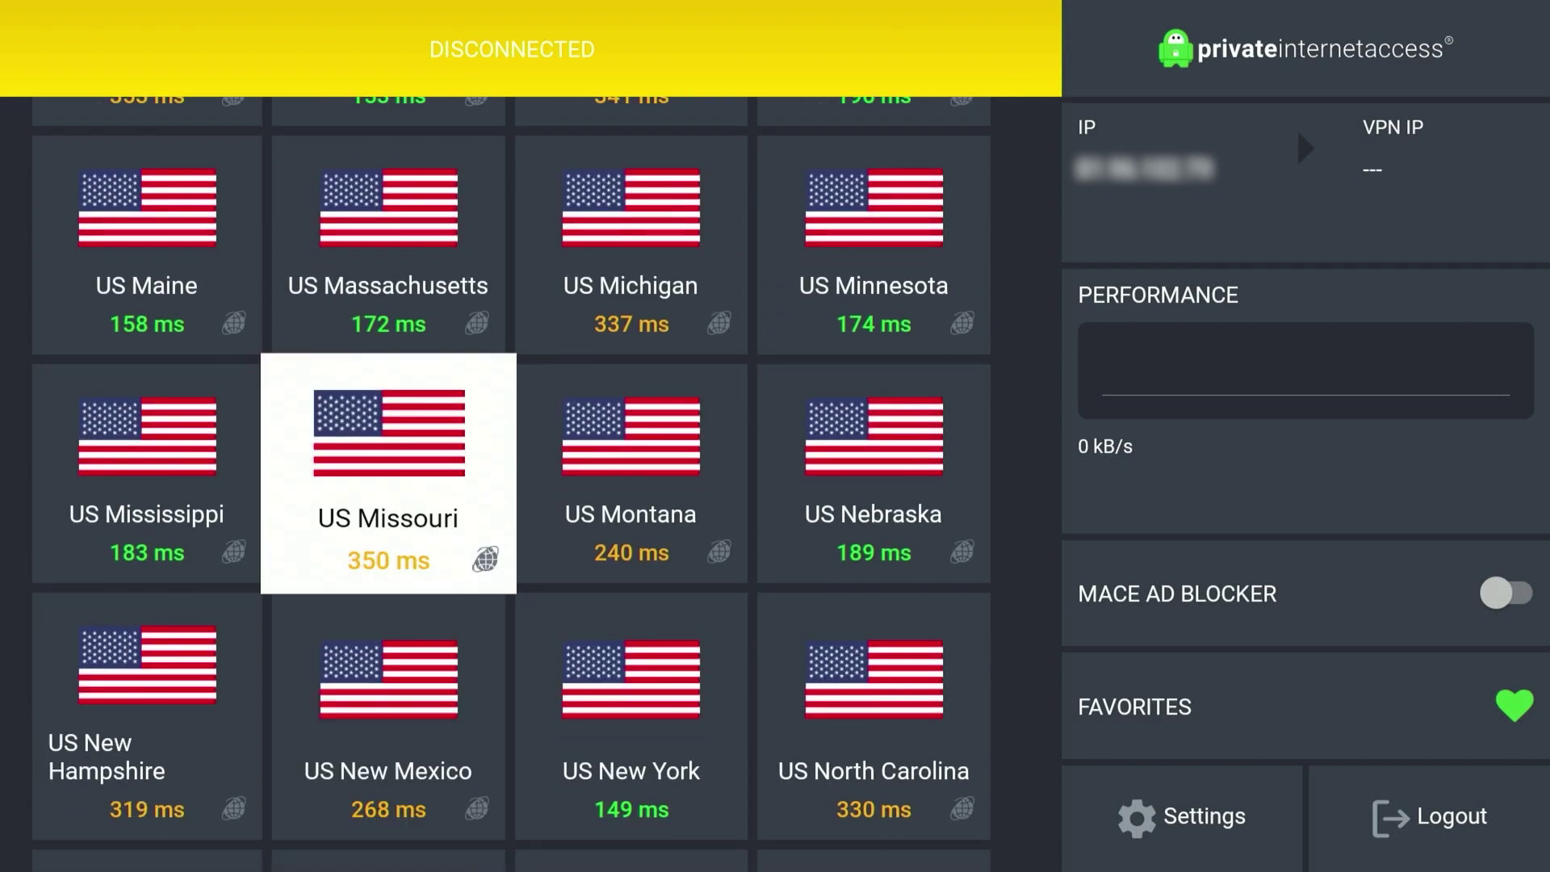
{"action": "key", "text": "Up"}
{"action": "key", "text": "Up"}
{"action": "key", "text": "Up"}
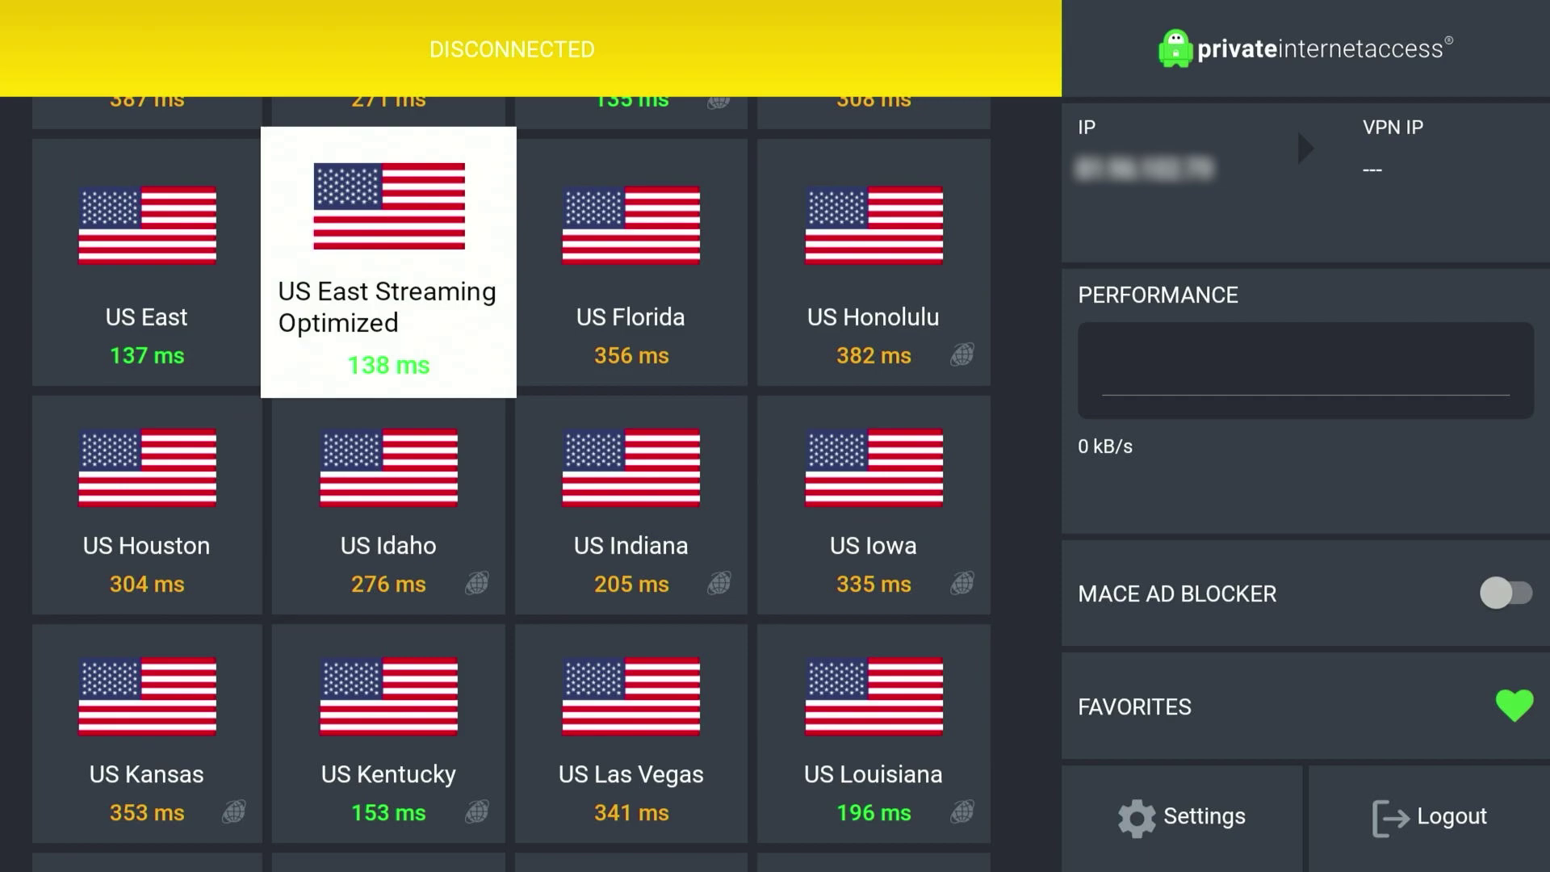
{"action": "key", "text": "Return"}
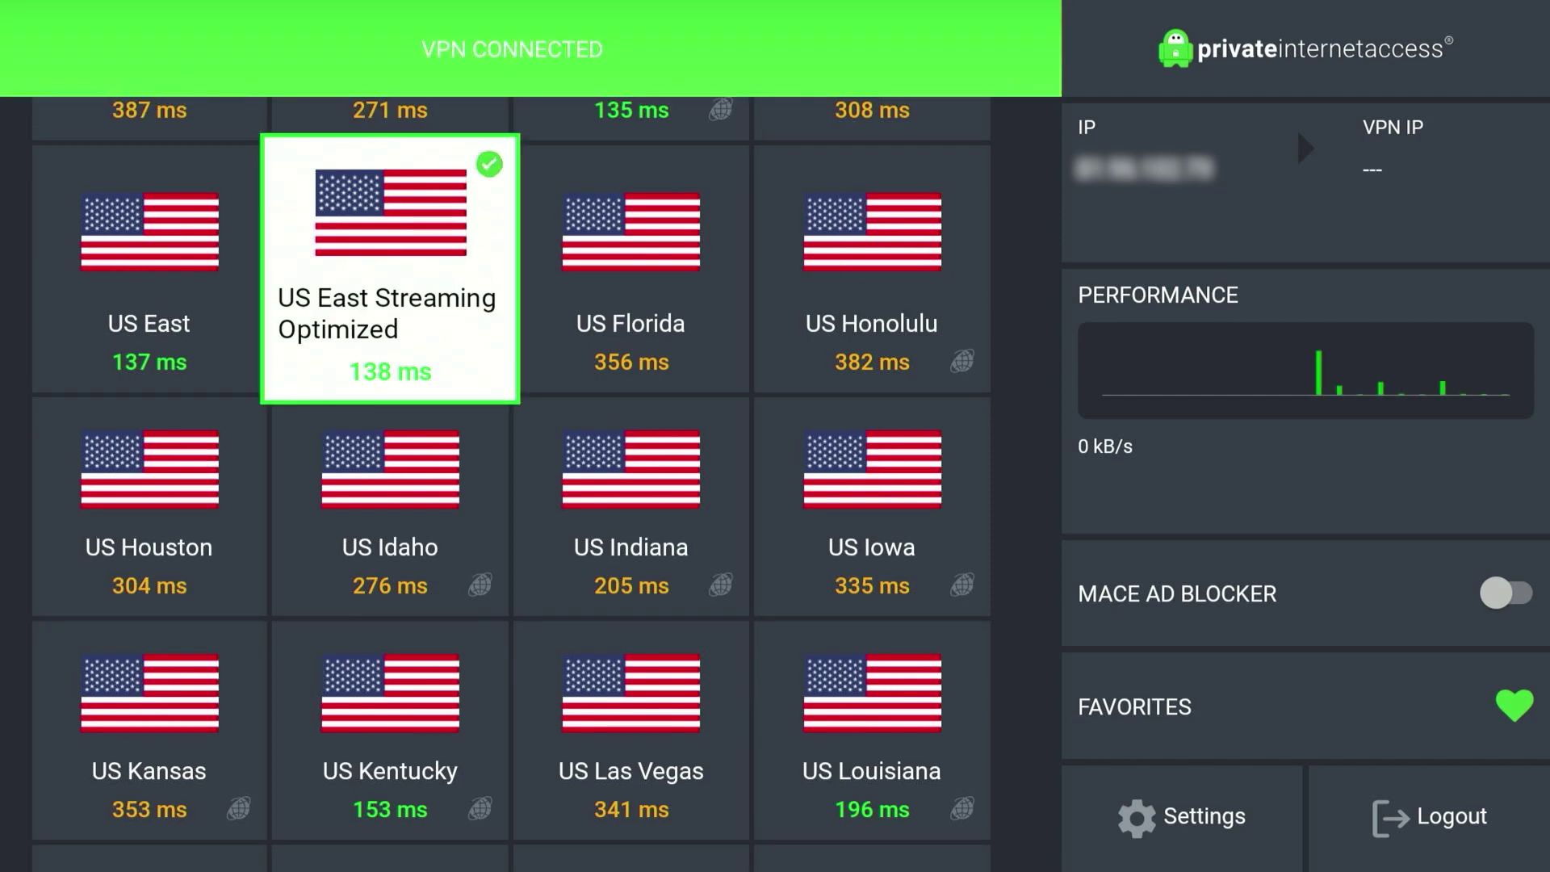
Step: Return to the Fire TV home screen and launch Netflix
{"action": "key", "text": "Home"}
{"action": "key", "text": "Right"}
{"action": "key", "text": "Right"}
{"action": "key", "text": "Right"}
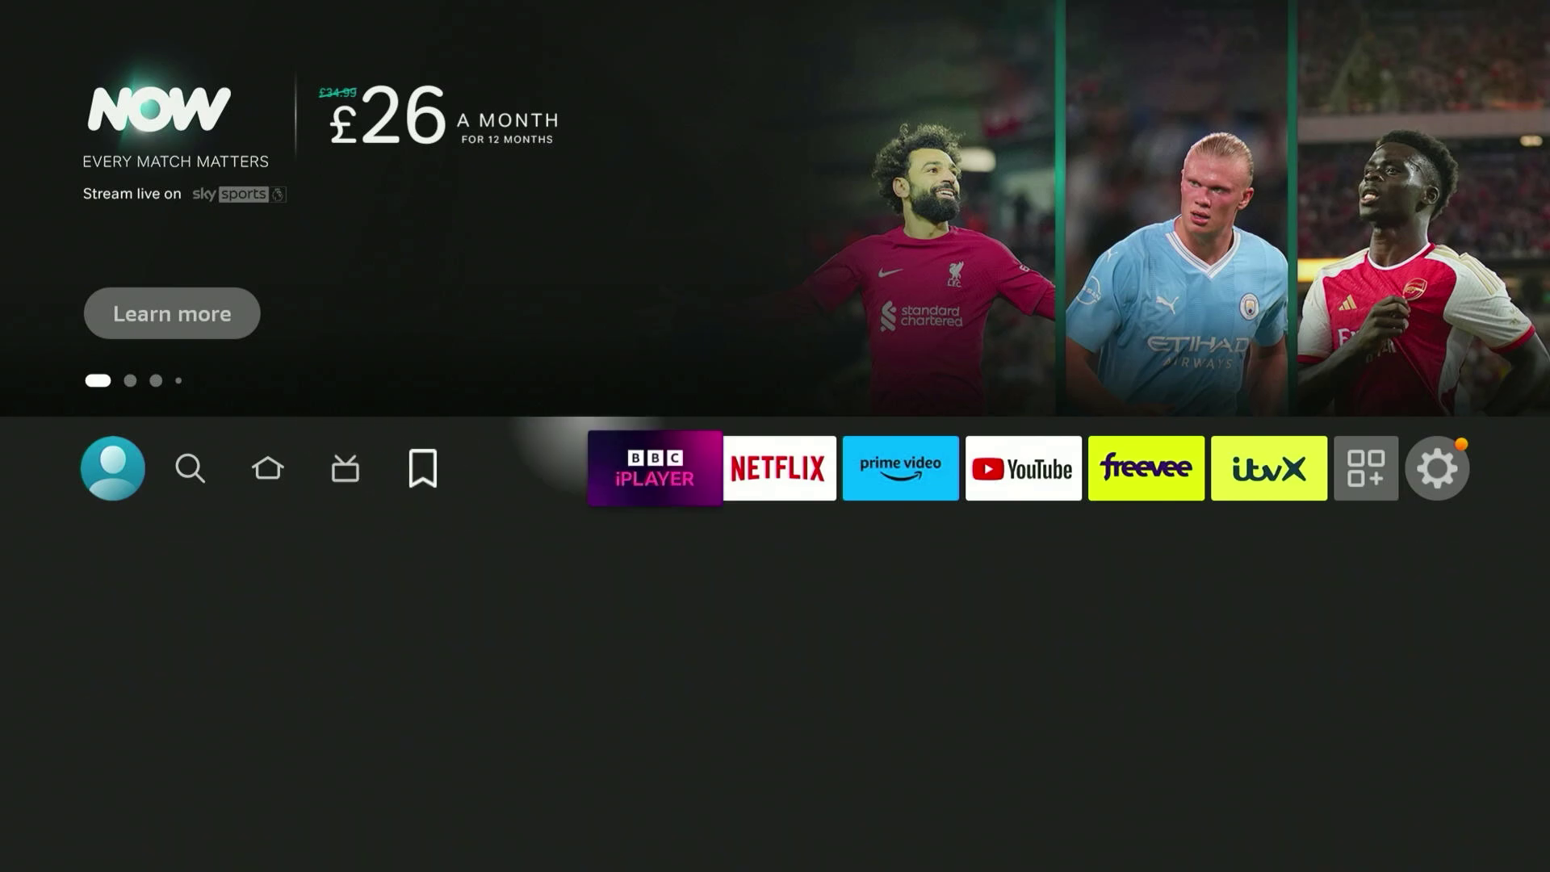
{"action": "key", "text": "Right"}
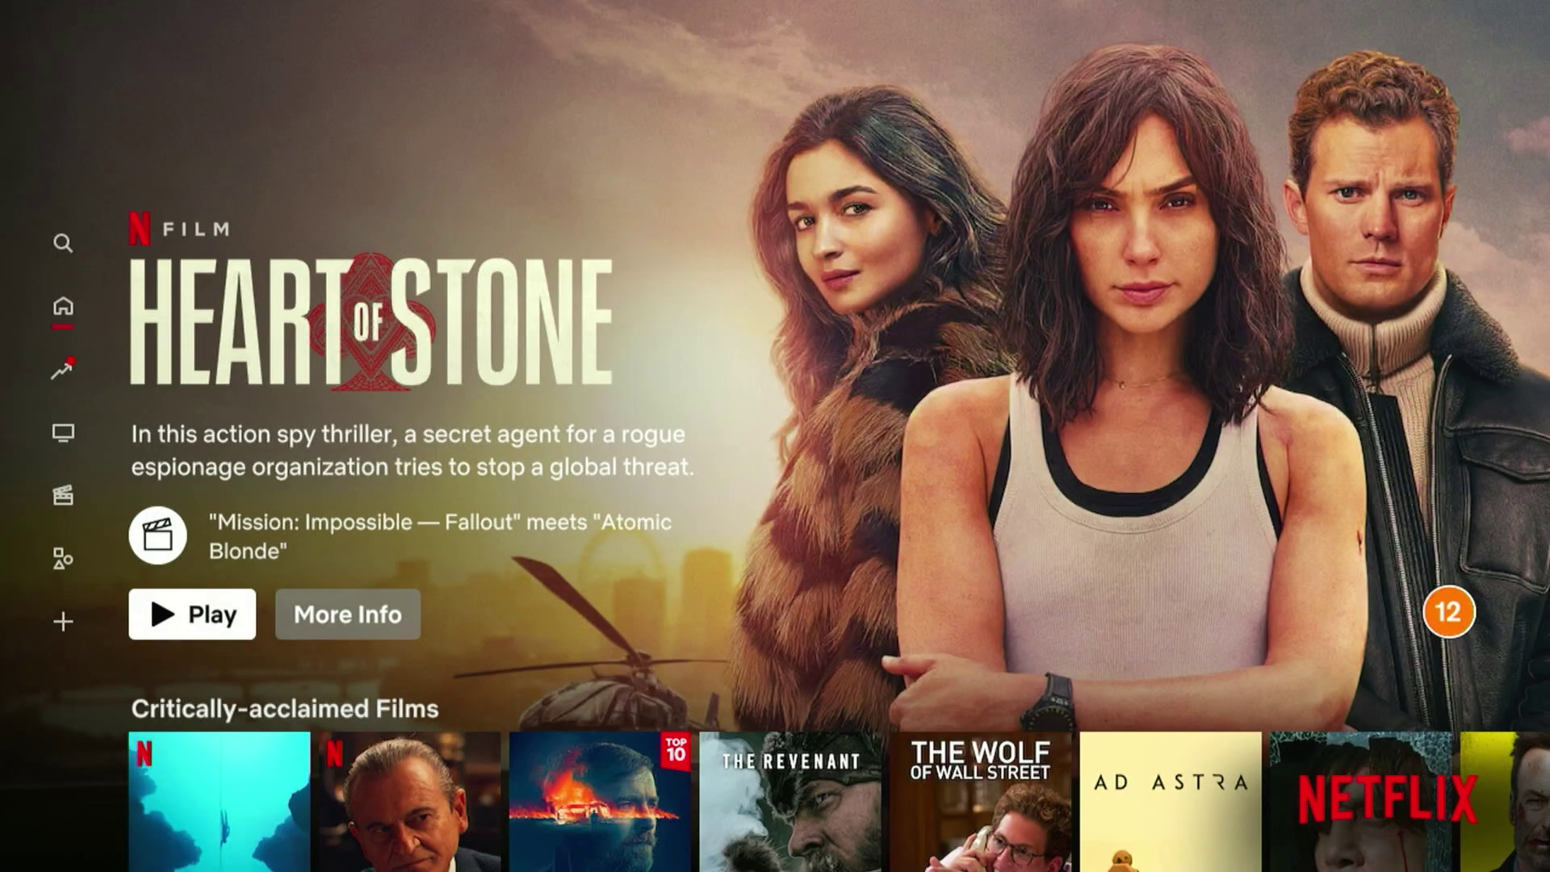
Step: Look over the Critically-acclaimed Films and Continue watching rows, and return to the featured film
{"action": "key", "text": "Down"}
{"action": "key", "text": "Down"}
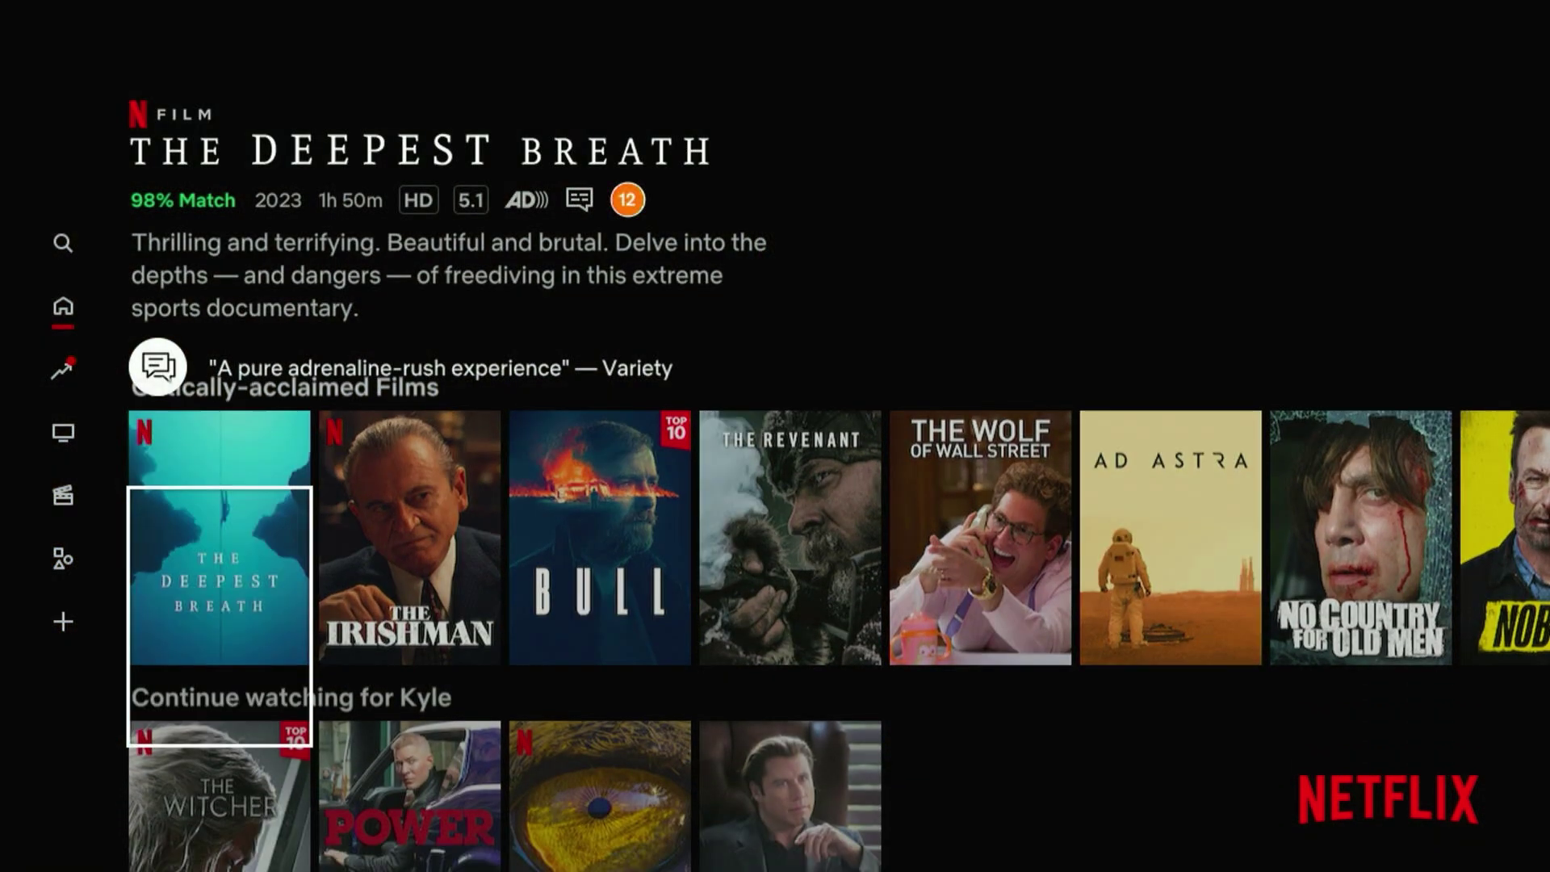
{"action": "key", "text": "Up"}
{"action": "key", "text": "Up"}
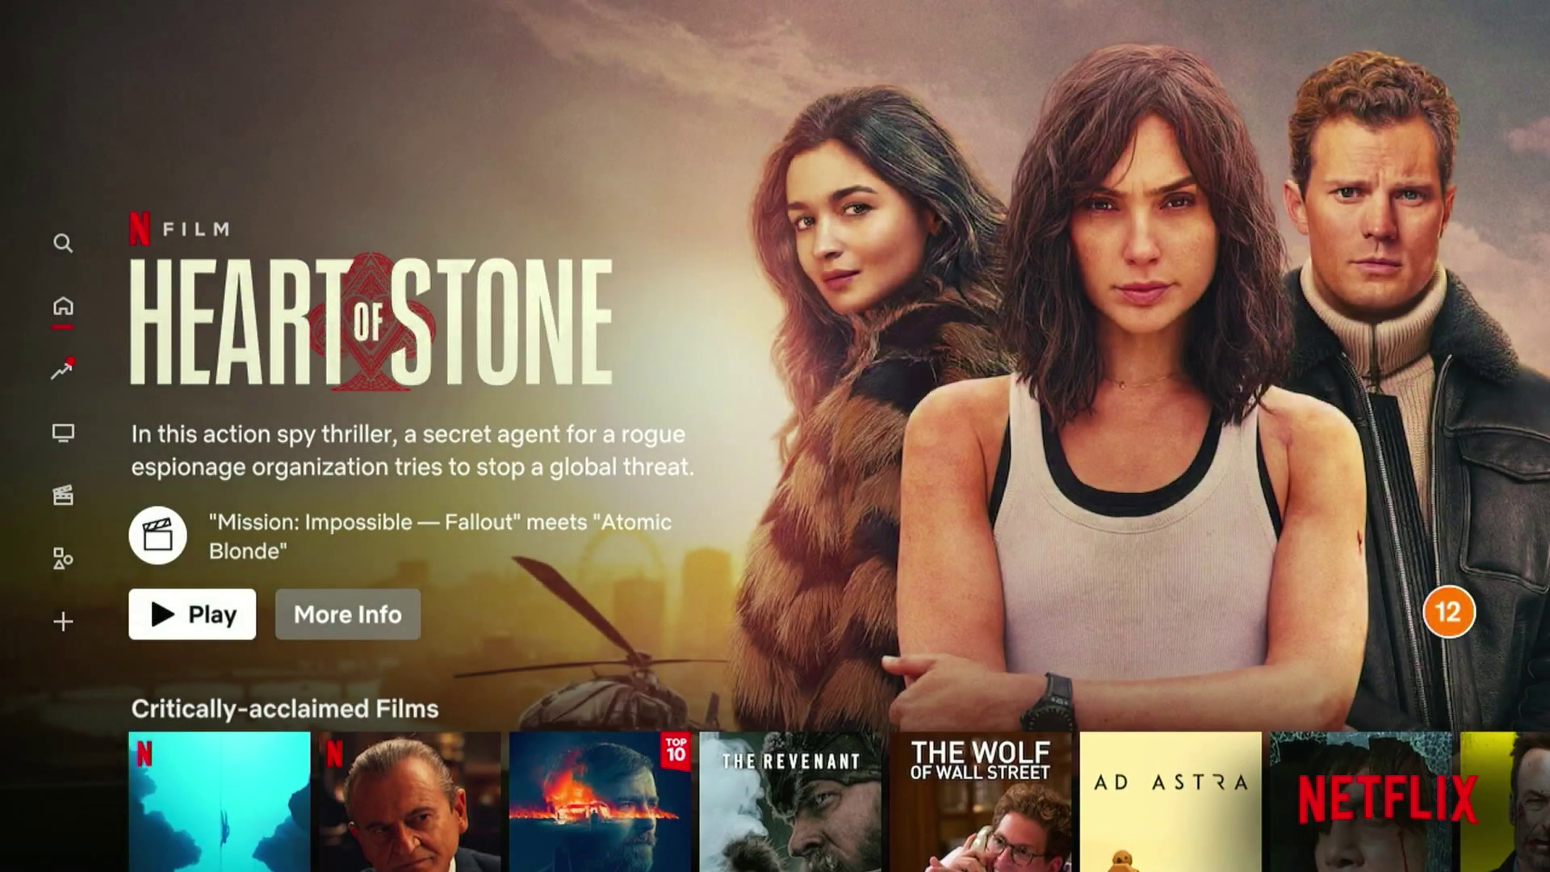
Step: Open Netflix's Get Help page to check the country and language in the member details
{"action": "key", "text": "Left"}
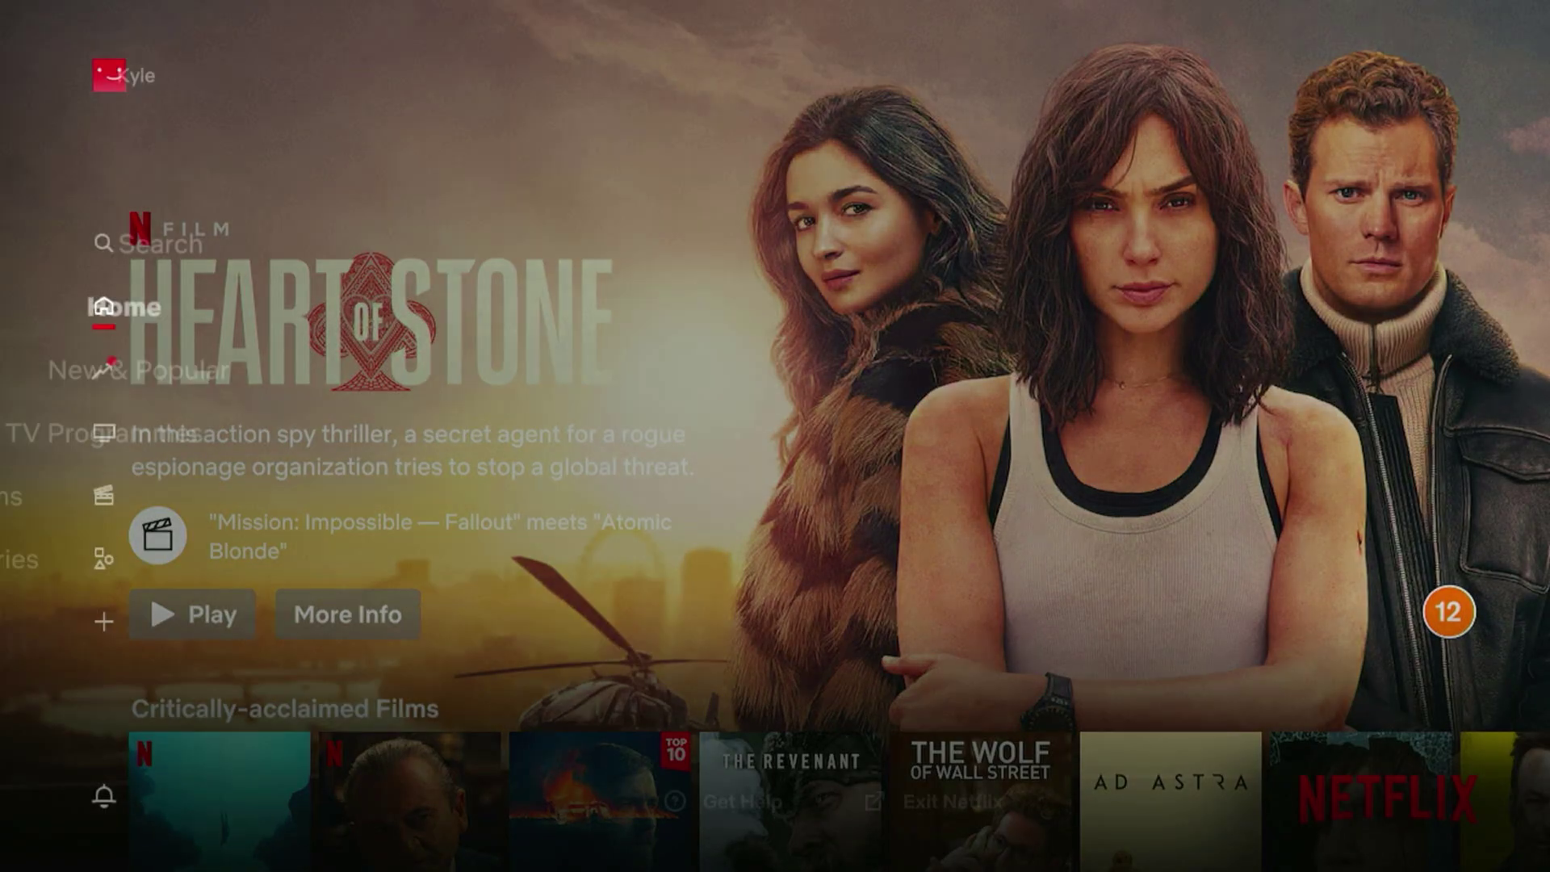
{"action": "key", "text": "Down"}
{"action": "key", "text": "Down"}
{"action": "key", "text": "Down"}
{"action": "key", "text": "Down"}
{"action": "key", "text": "Down"}
{"action": "key", "text": "Down"}
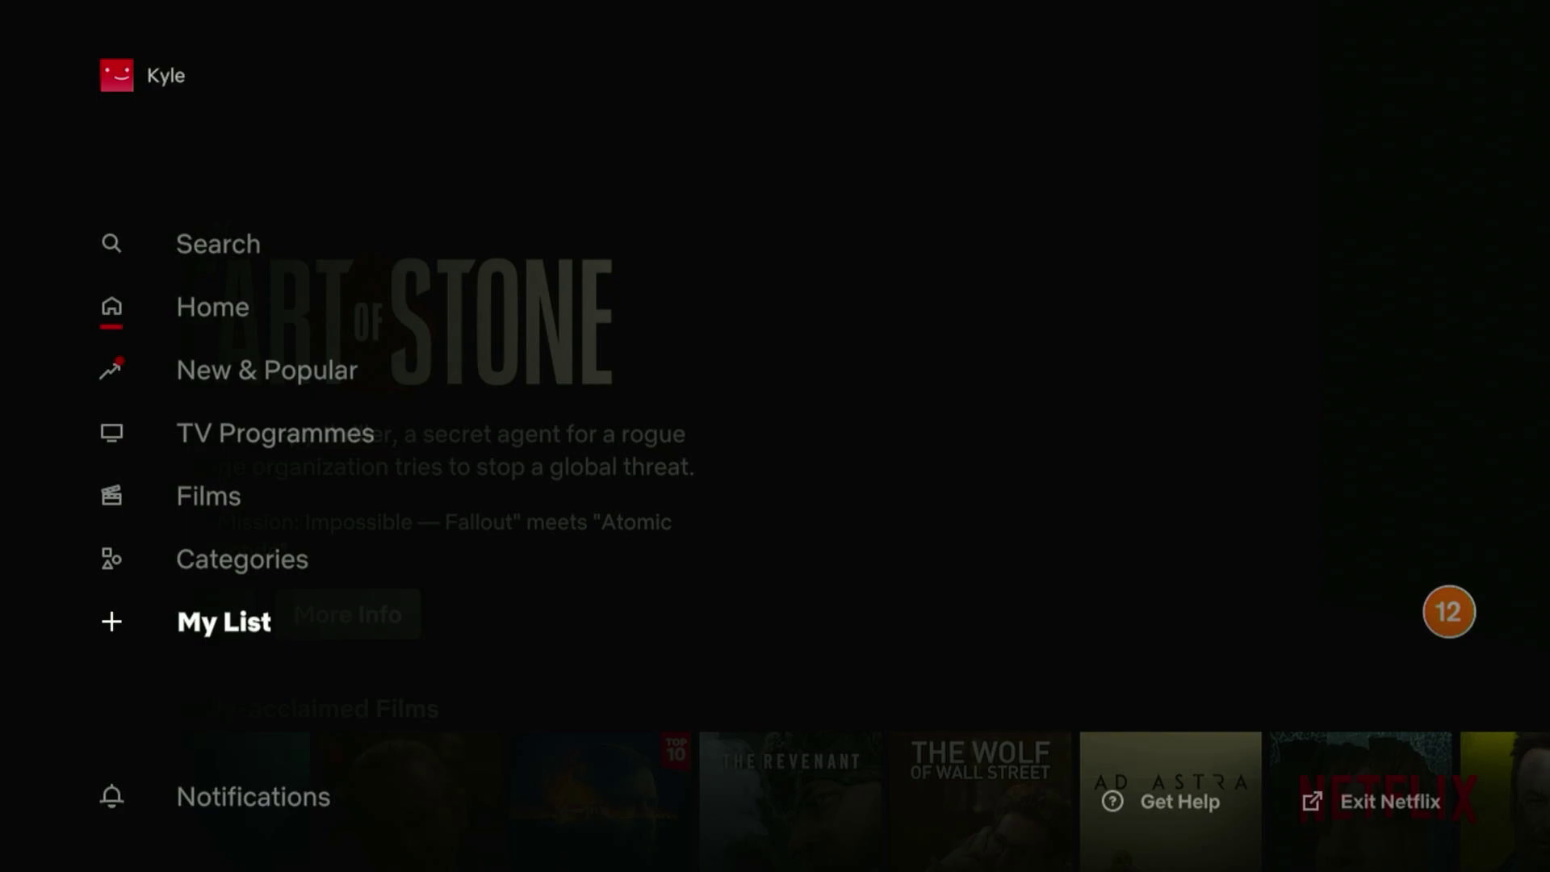
{"action": "key", "text": "Right"}
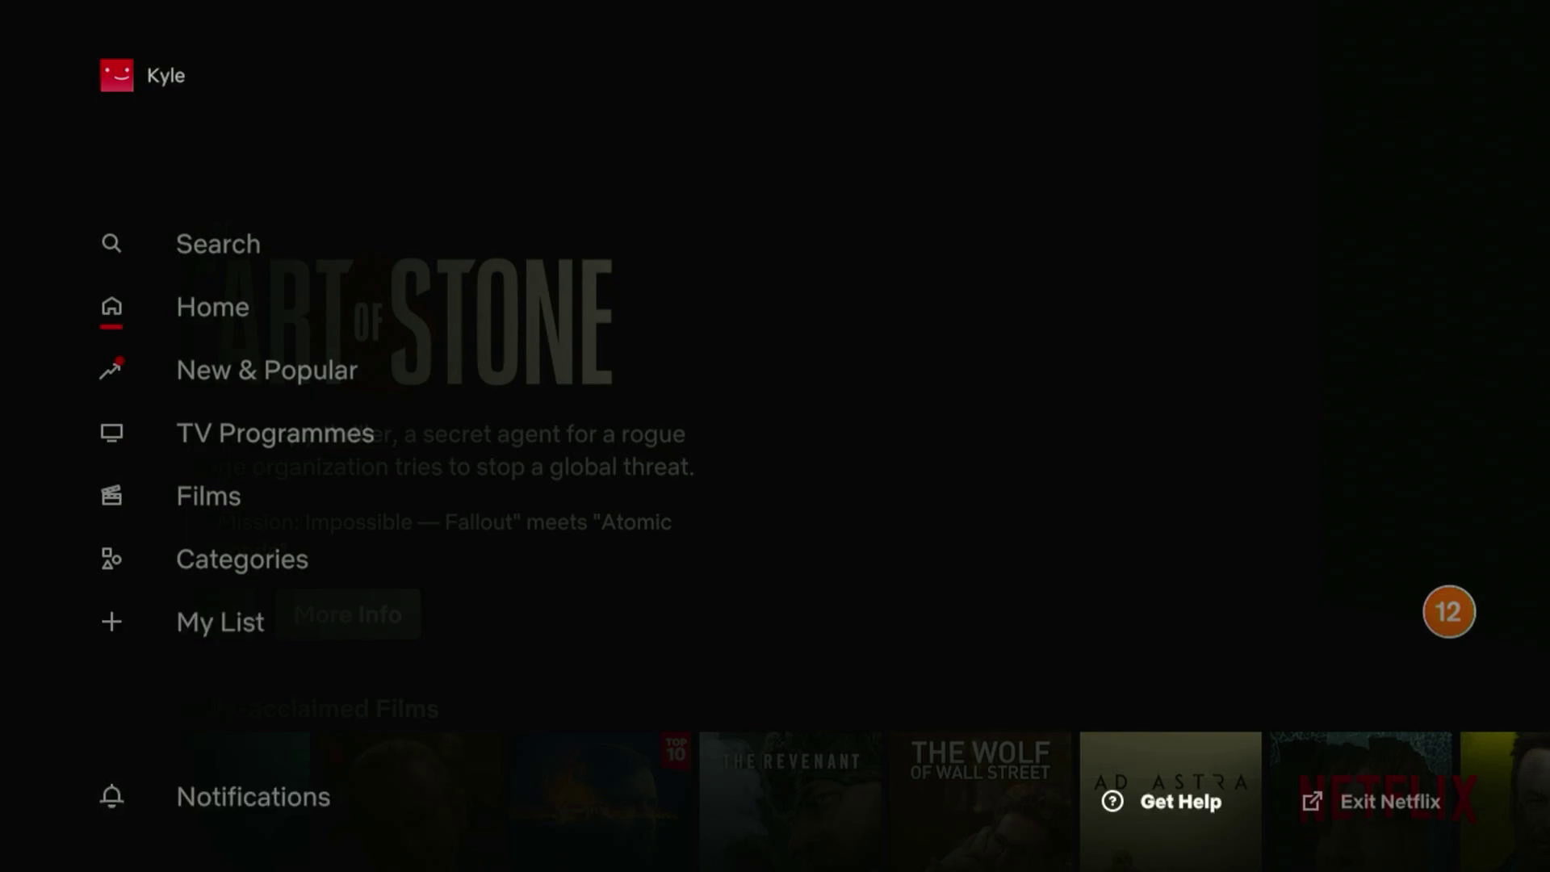
{"action": "key", "text": "Return"}
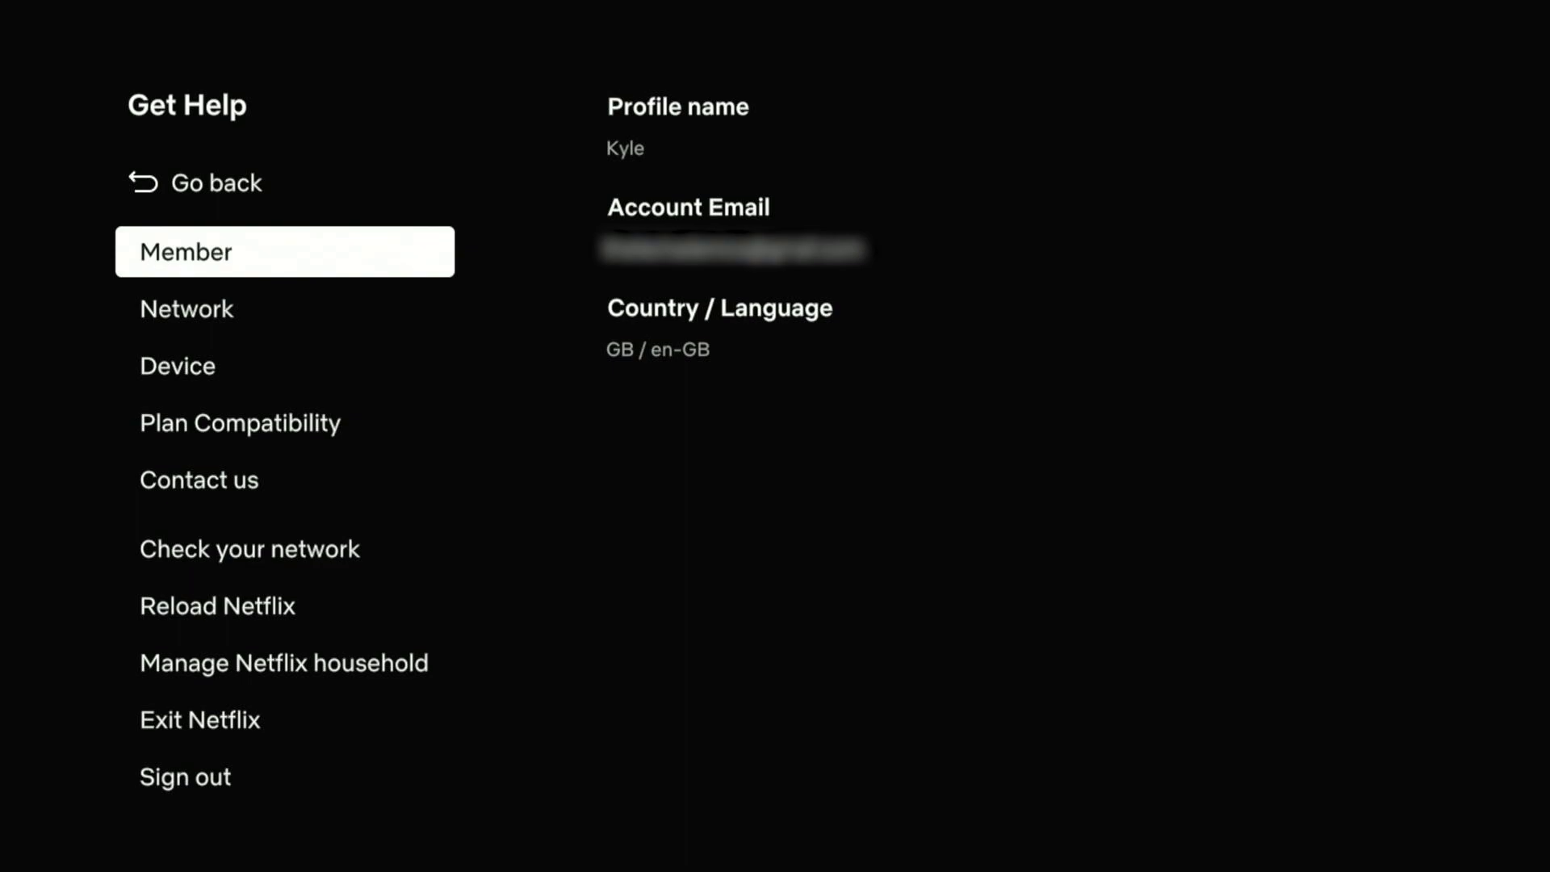
Step: Reload the Netflix application from the Get Help options
{"action": "key", "text": "Down"}
{"action": "key", "text": "Down"}
{"action": "key", "text": "Down"}
{"action": "key", "text": "Down"}
{"action": "key", "text": "Down"}
{"action": "key", "text": "Down"}
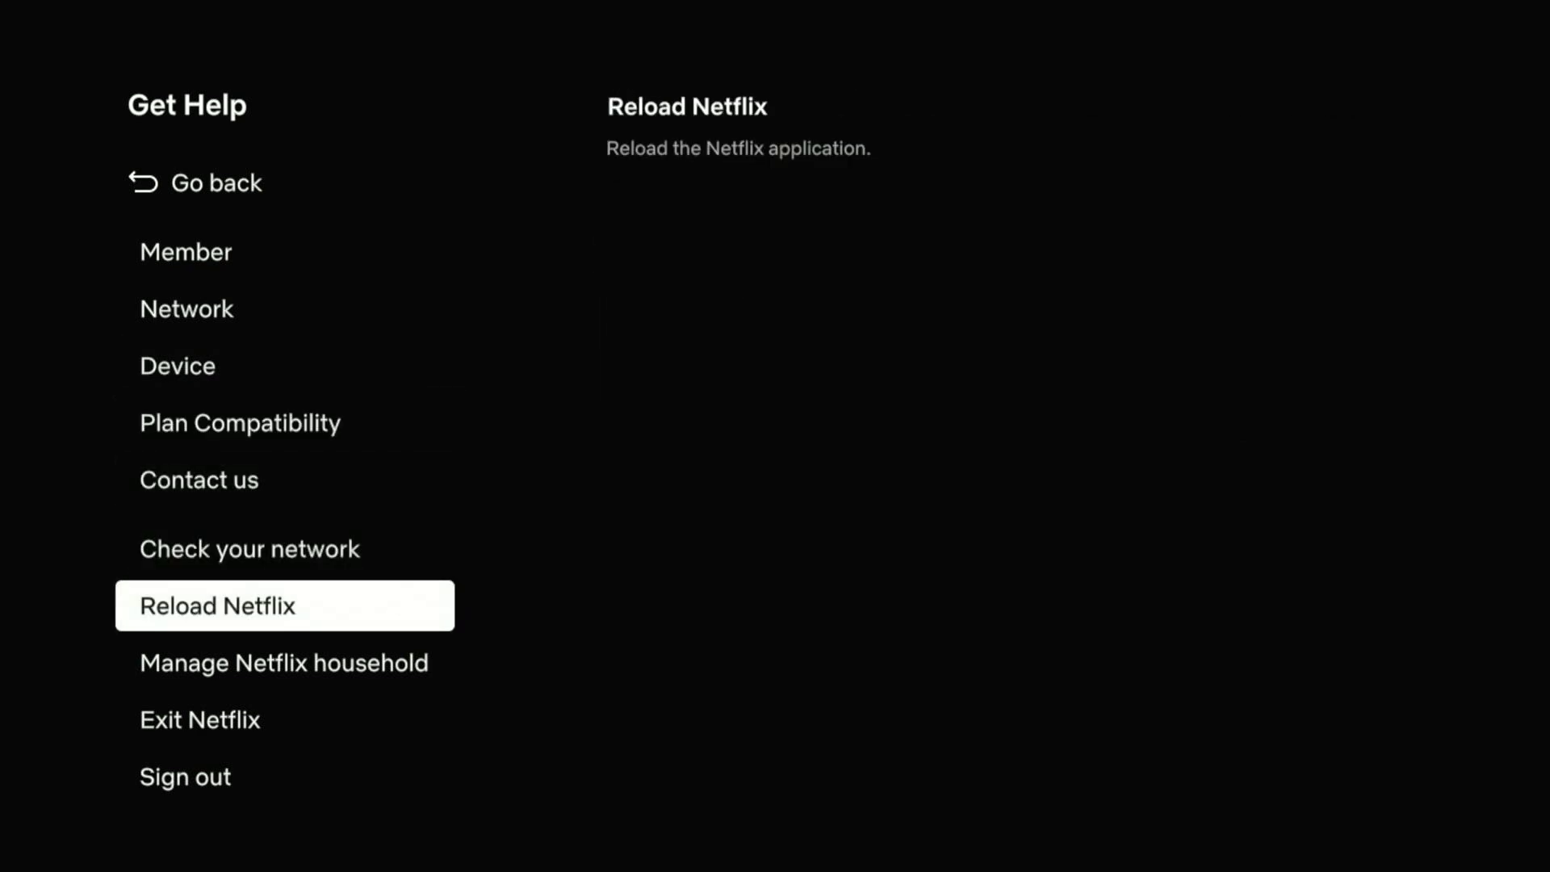
{"action": "key", "text": "Return"}
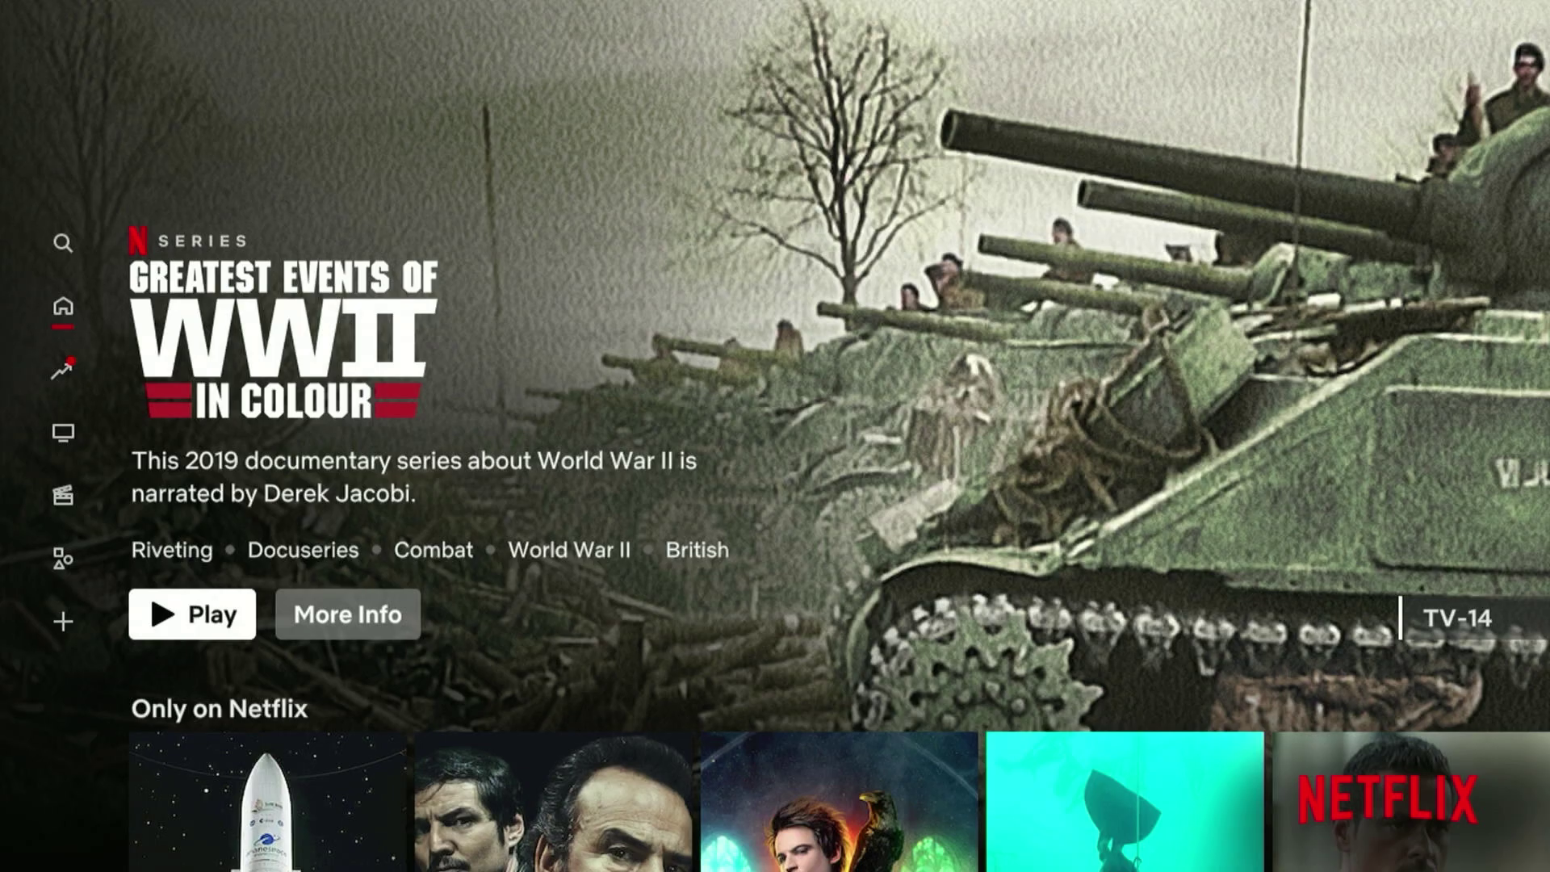
Step: Browse the first titles of the Only on Netflix row and return to Unknown: Cosmic Time Machine
{"action": "key", "text": "Down"}
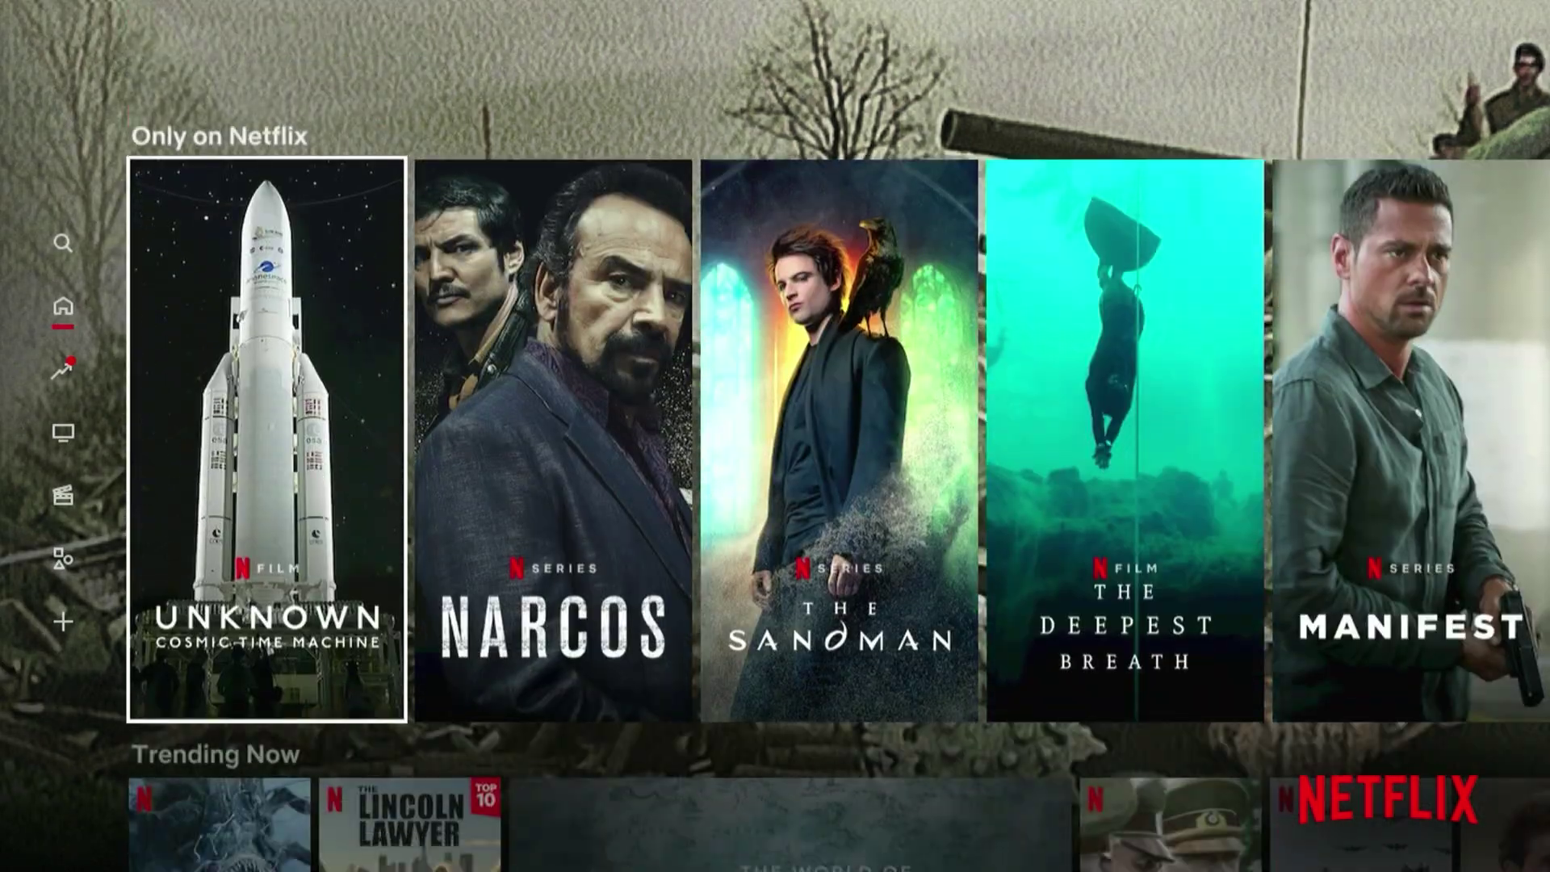
{"action": "key", "text": "Right"}
{"action": "key", "text": "Right"}
{"action": "key", "text": "Left"}
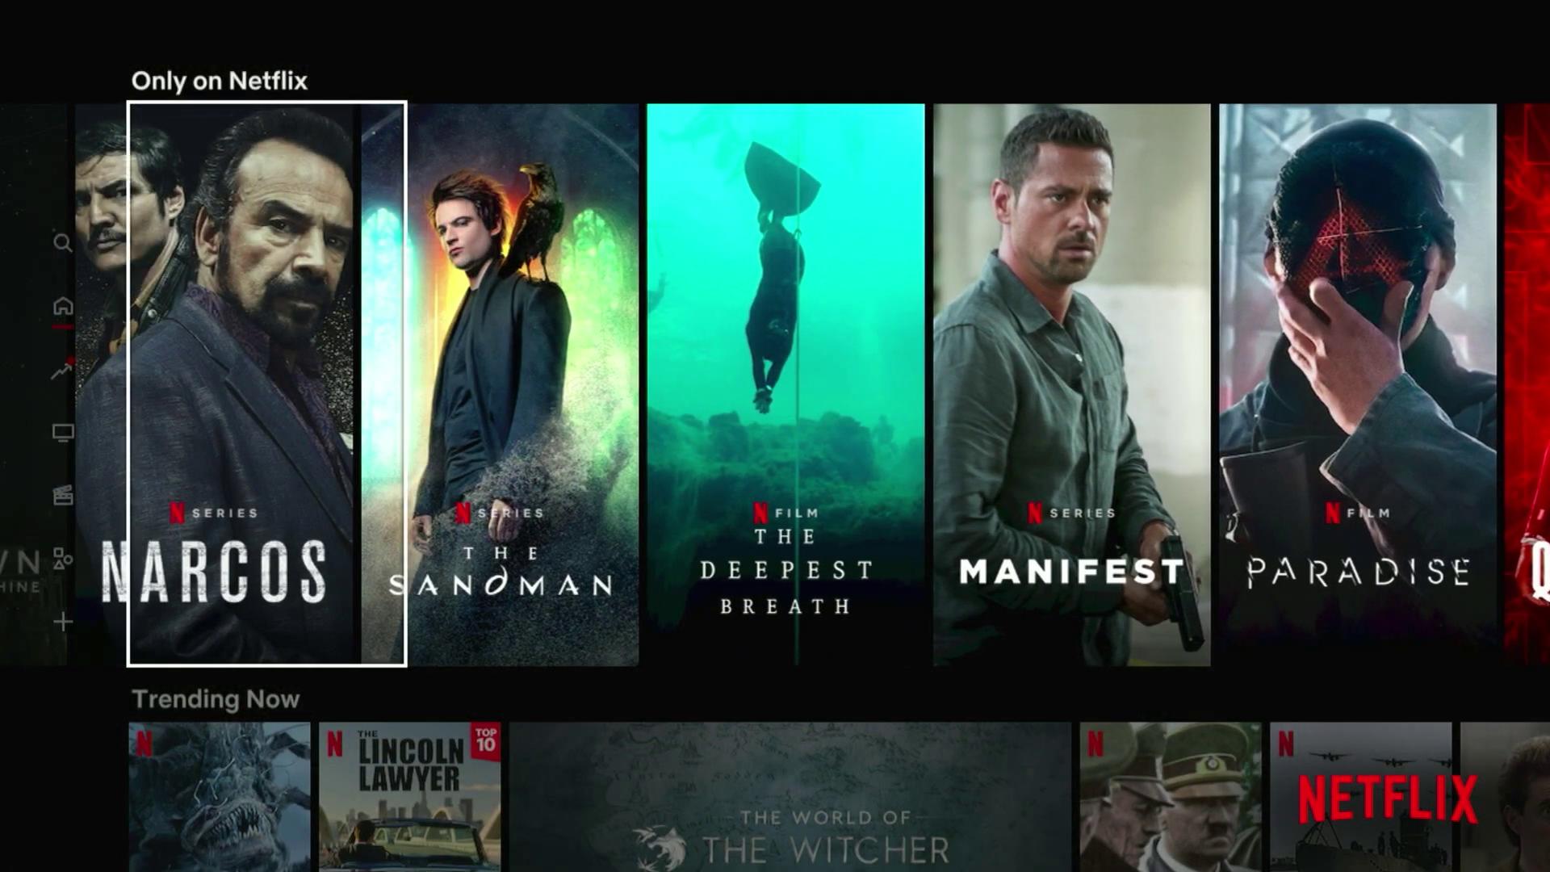
{"action": "key", "text": "Left"}
Step: Open the Get Help page again to recheck the member details after the reload
{"action": "key", "text": "Left"}
{"action": "key", "text": "Down"}
{"action": "key", "text": "Down"}
{"action": "key", "text": "Down"}
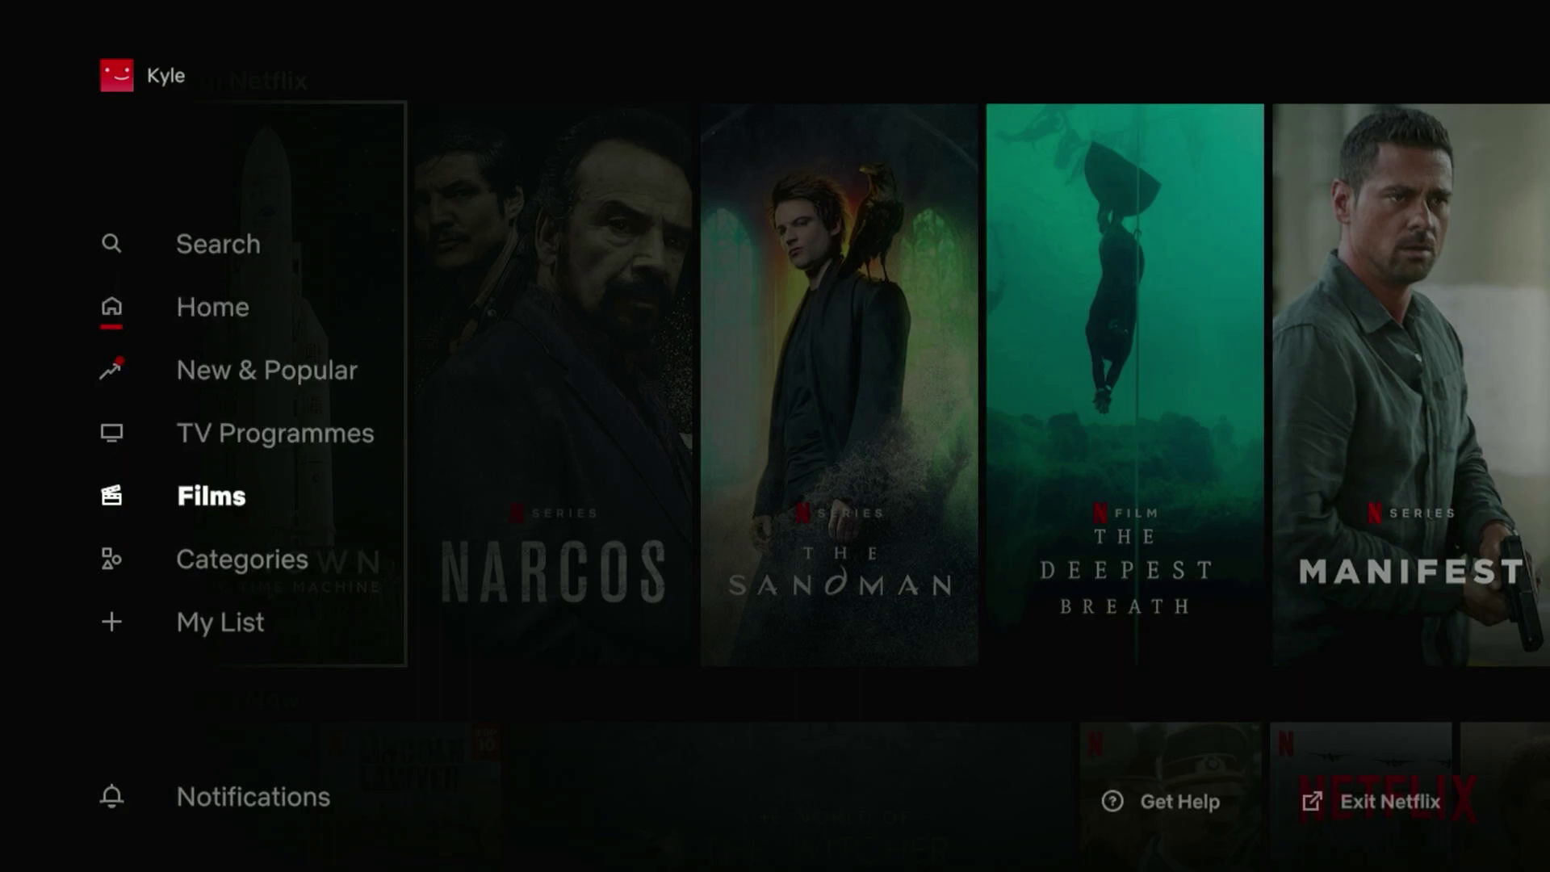
{"action": "key", "text": "Down"}
{"action": "key", "text": "Down"}
{"action": "key", "text": "Down"}
{"action": "key", "text": "Right"}
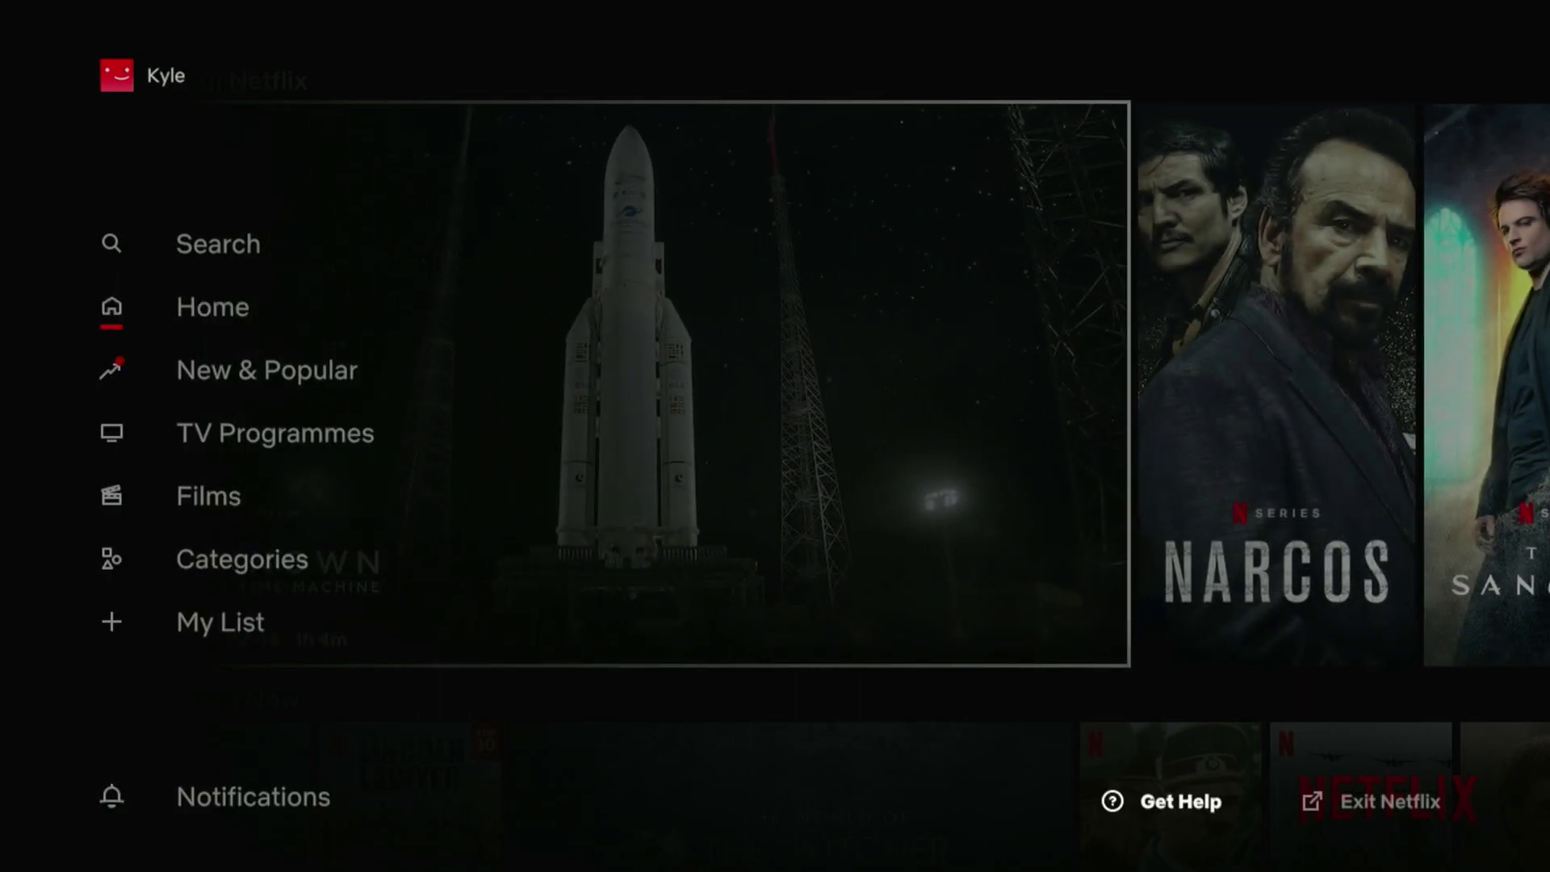
{"action": "key", "text": "Return"}
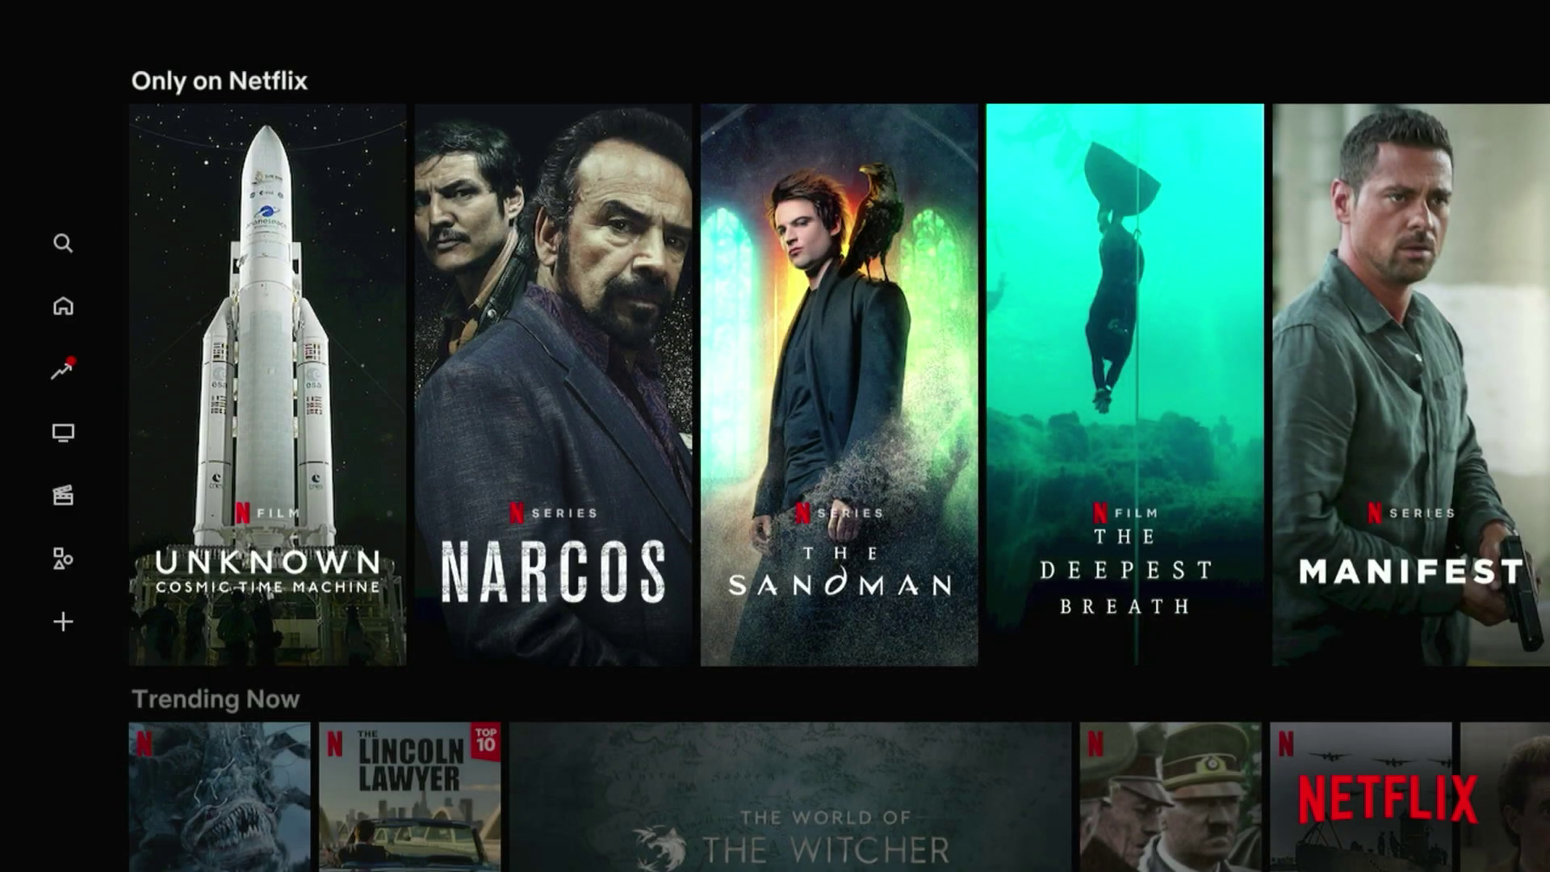
Step: Open the details page of Unknown: Cosmic Time Machine from the Only on Netflix row
{"action": "key", "text": "Return"}
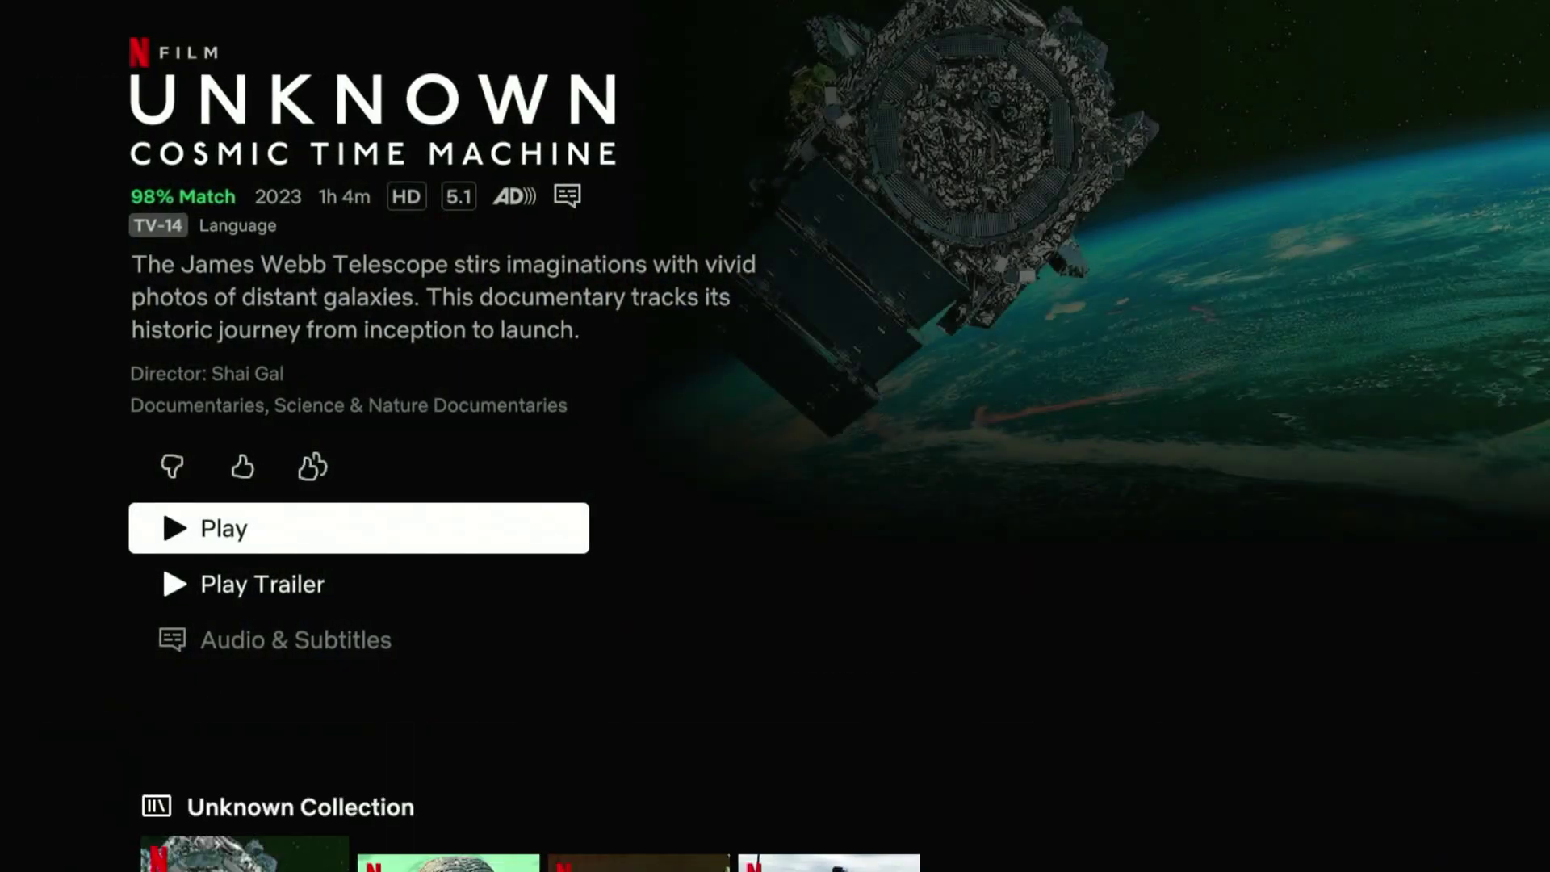